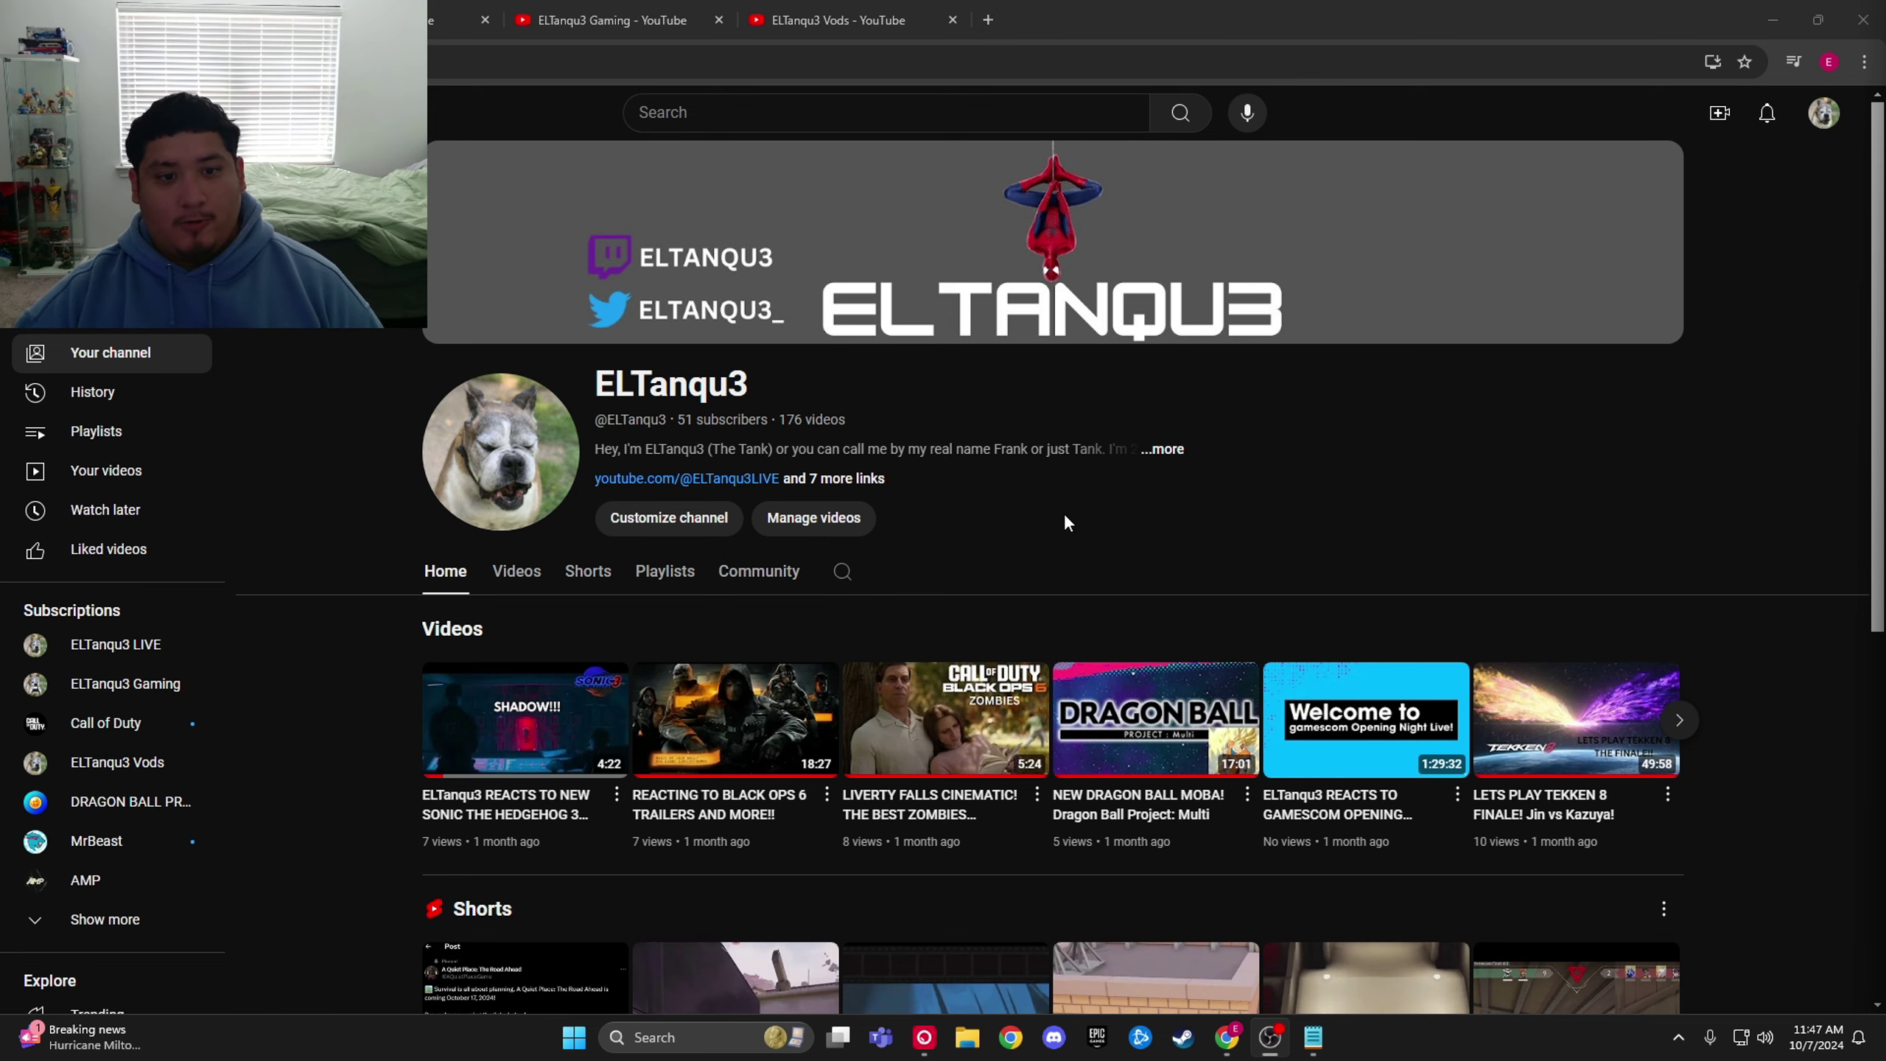
Step: Expand and close the About details, then go to the ELTanqu3 LIVE channel from Subscriptions
click(1161, 450)
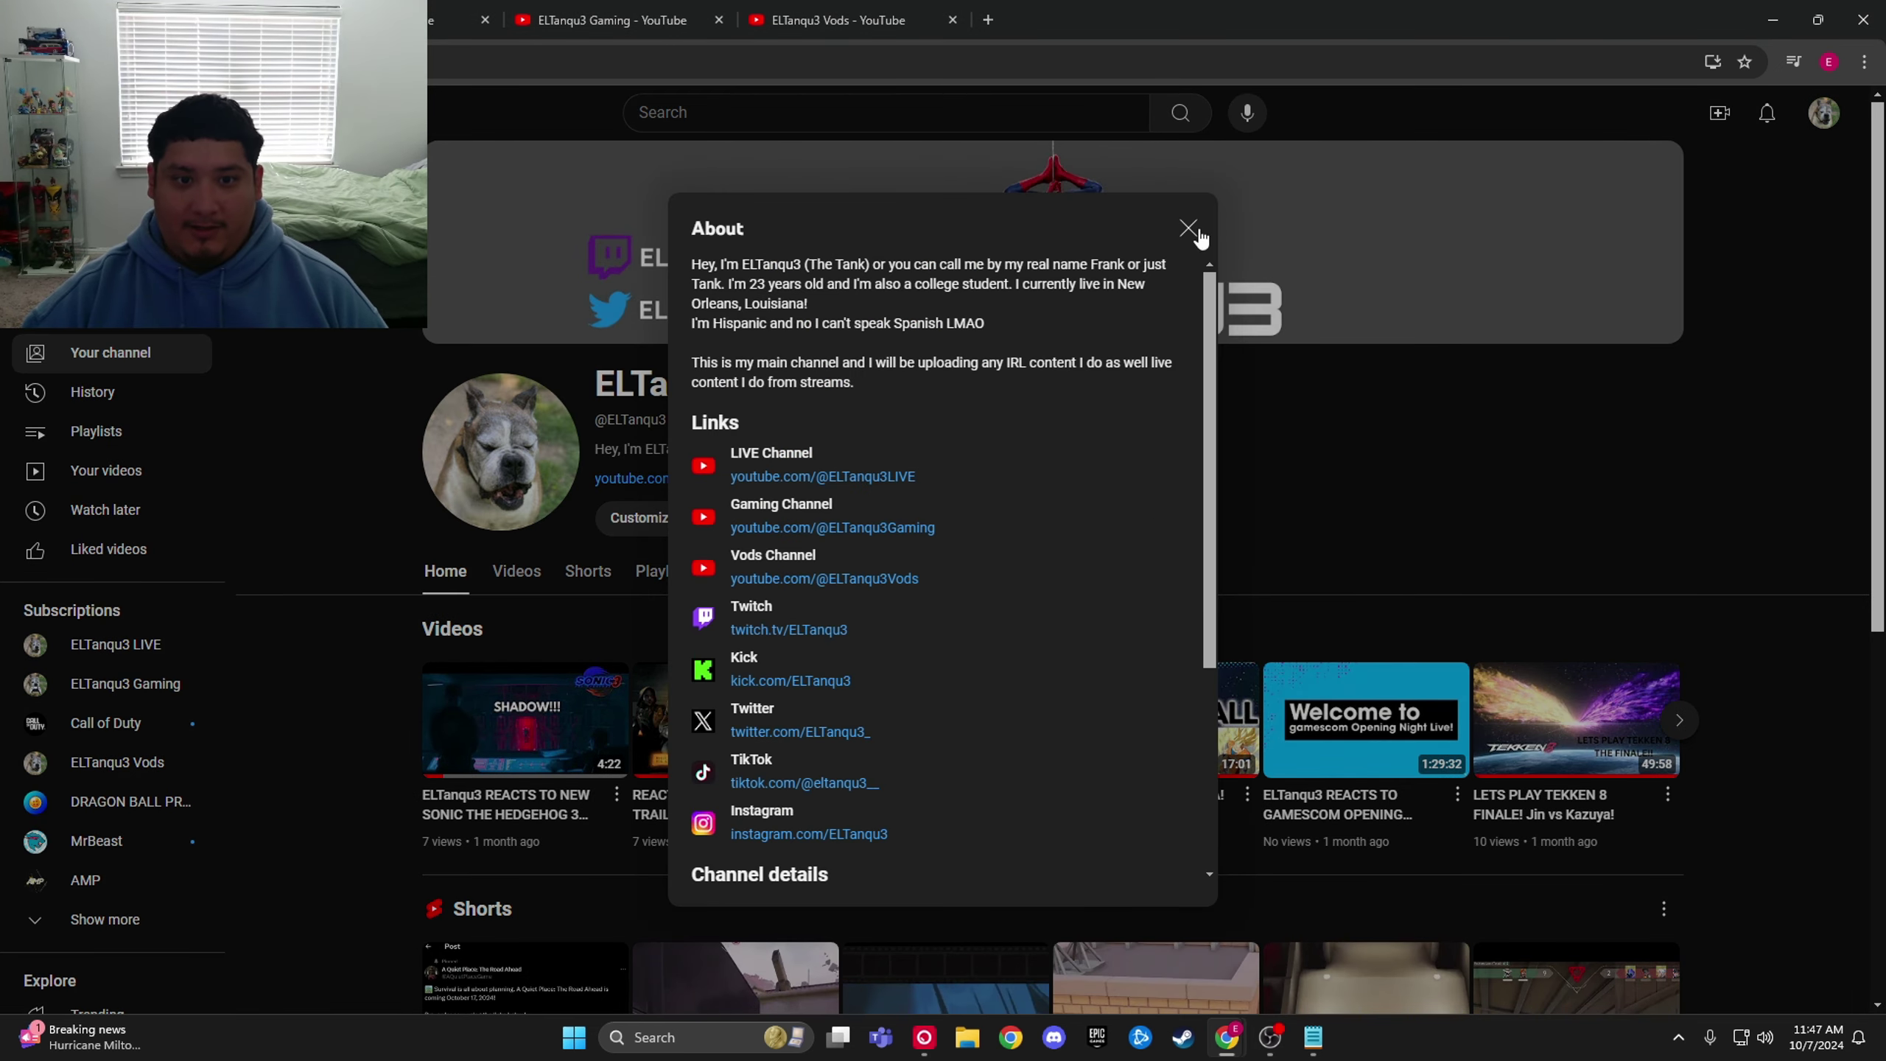
click(1186, 230)
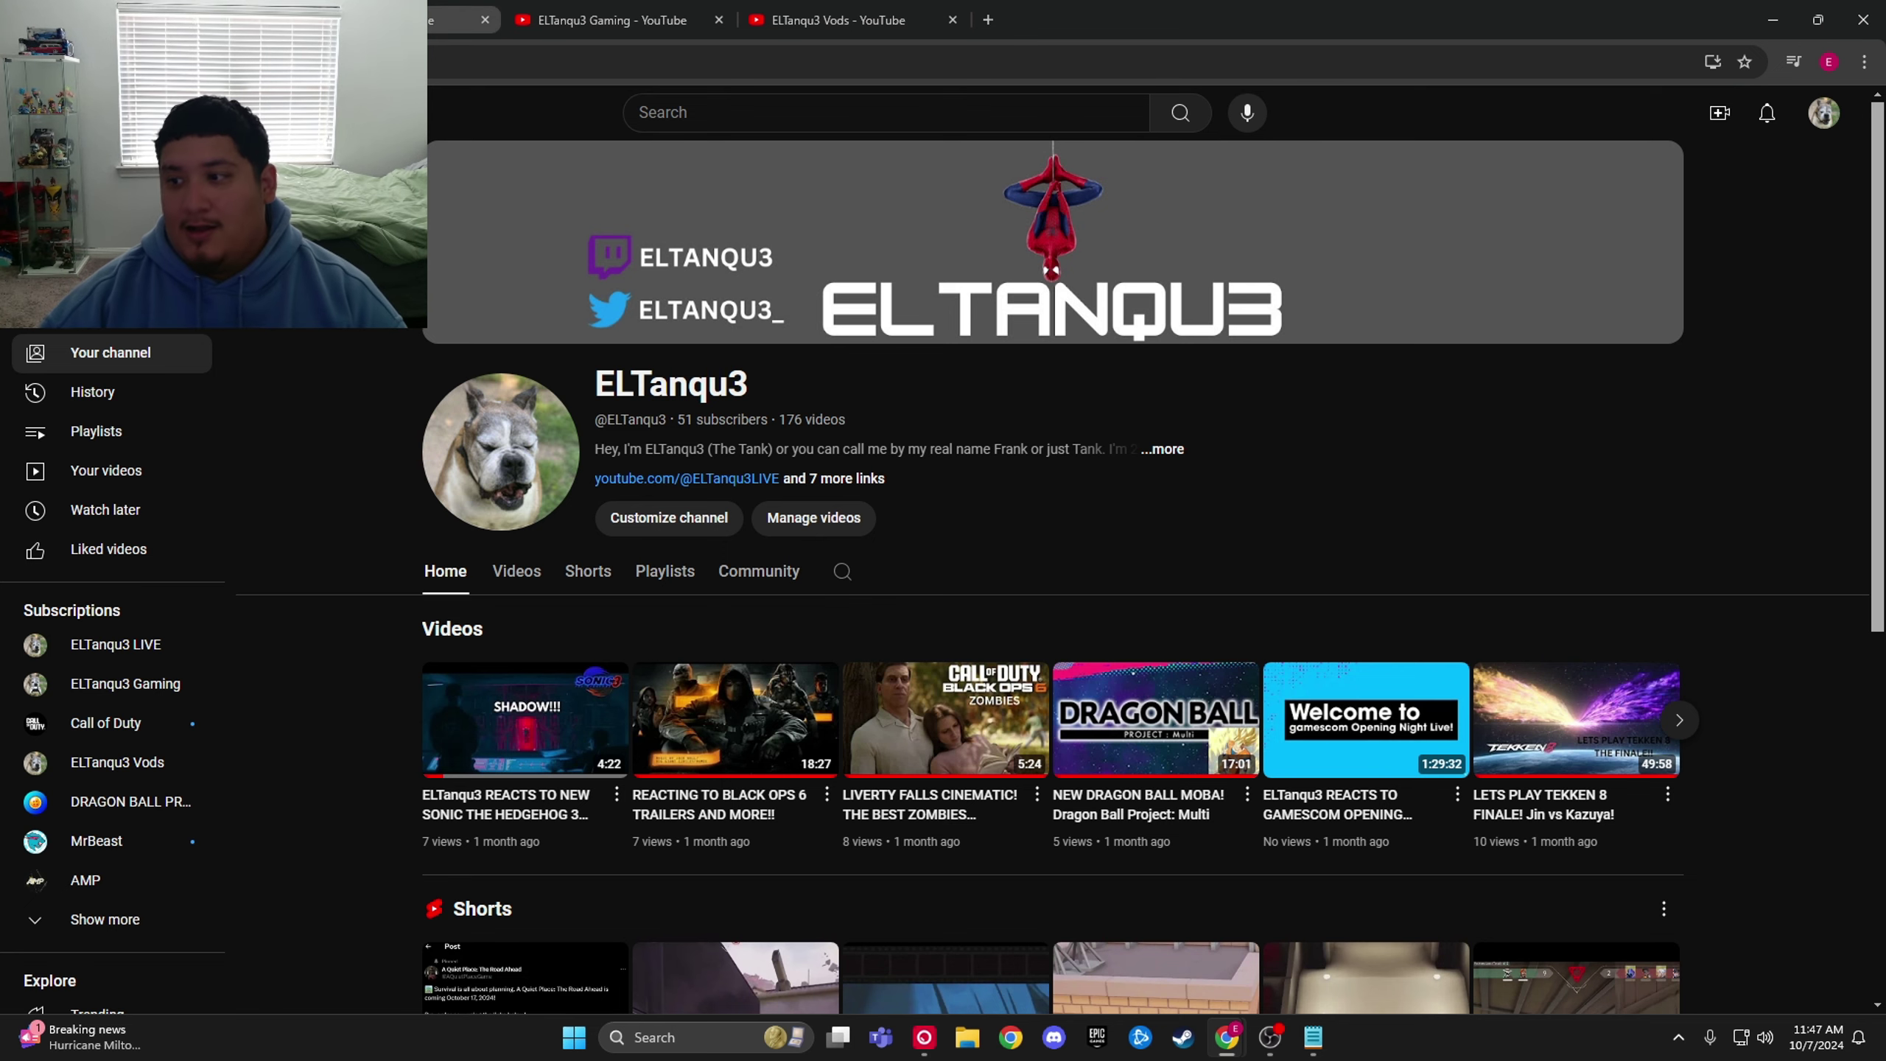
click(133, 20)
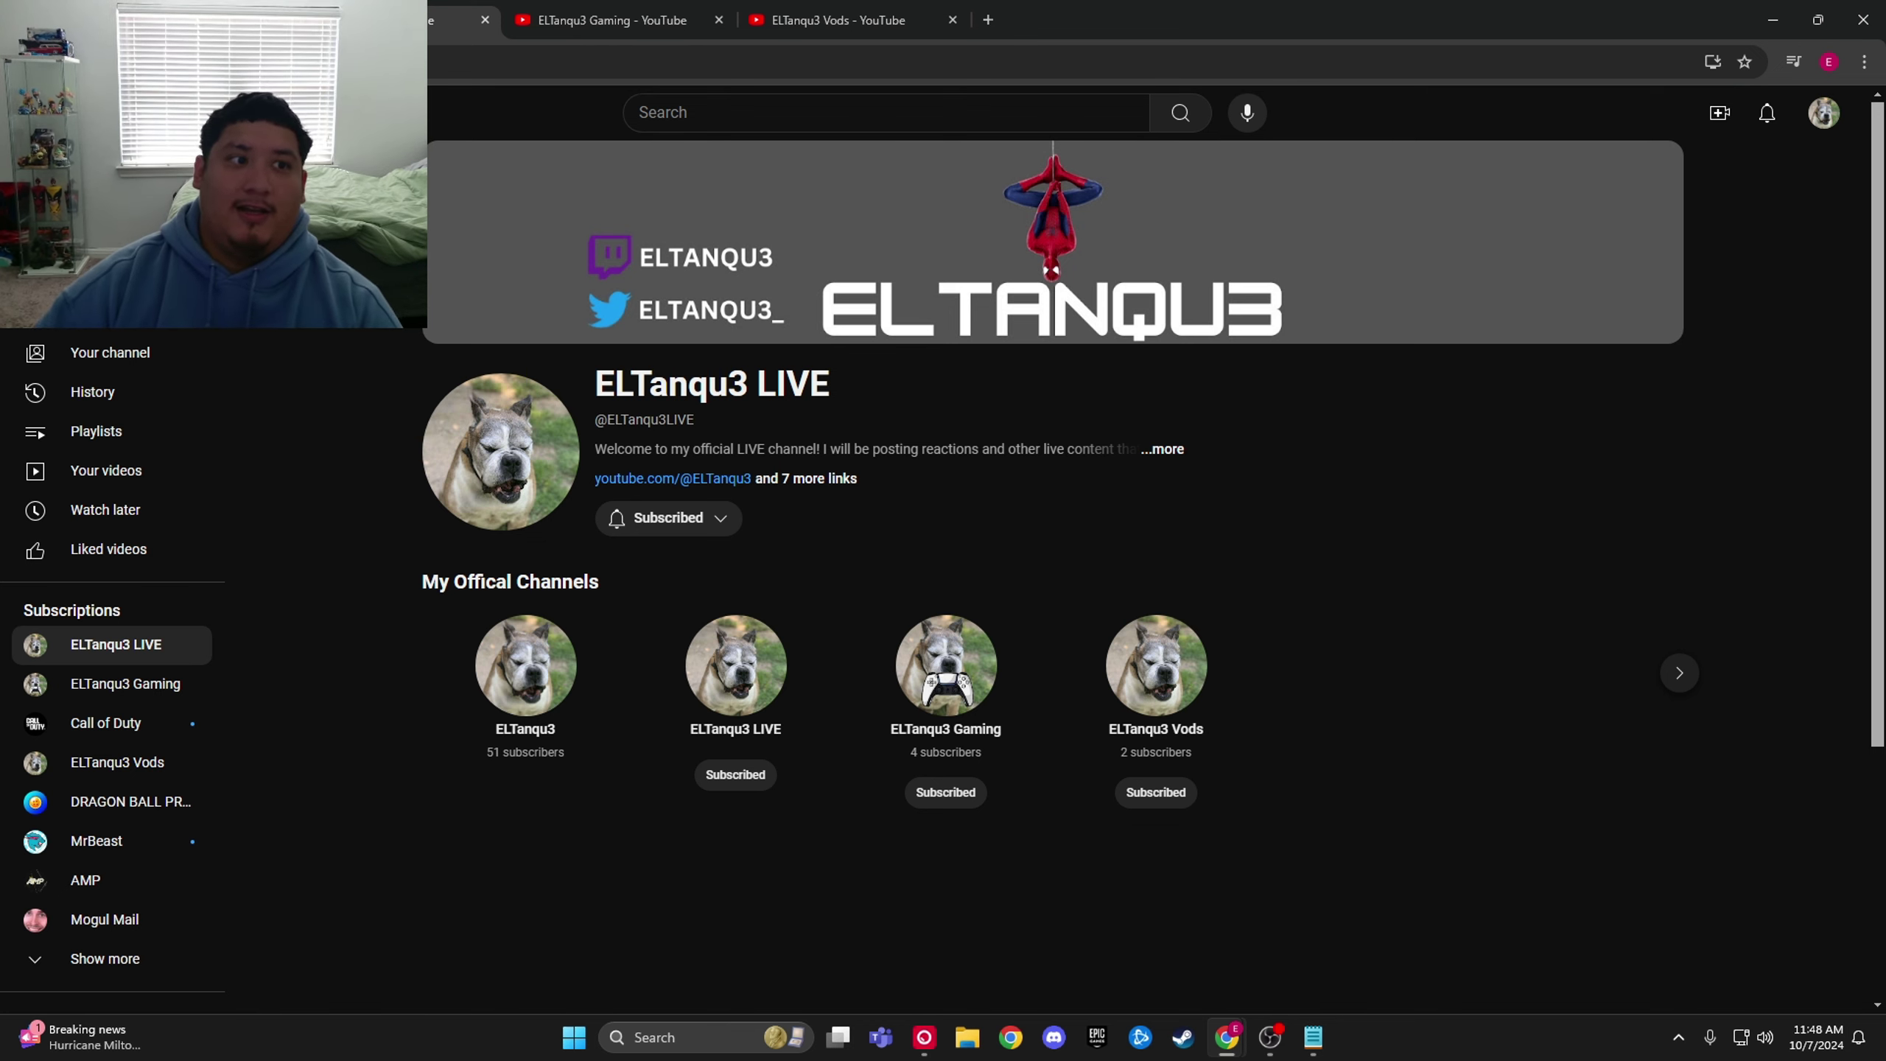
Step: Revisit the main and LIVE channels, then list the ELTanqu3 Gaming channel's seven videos
click(133, 352)
click(115, 645)
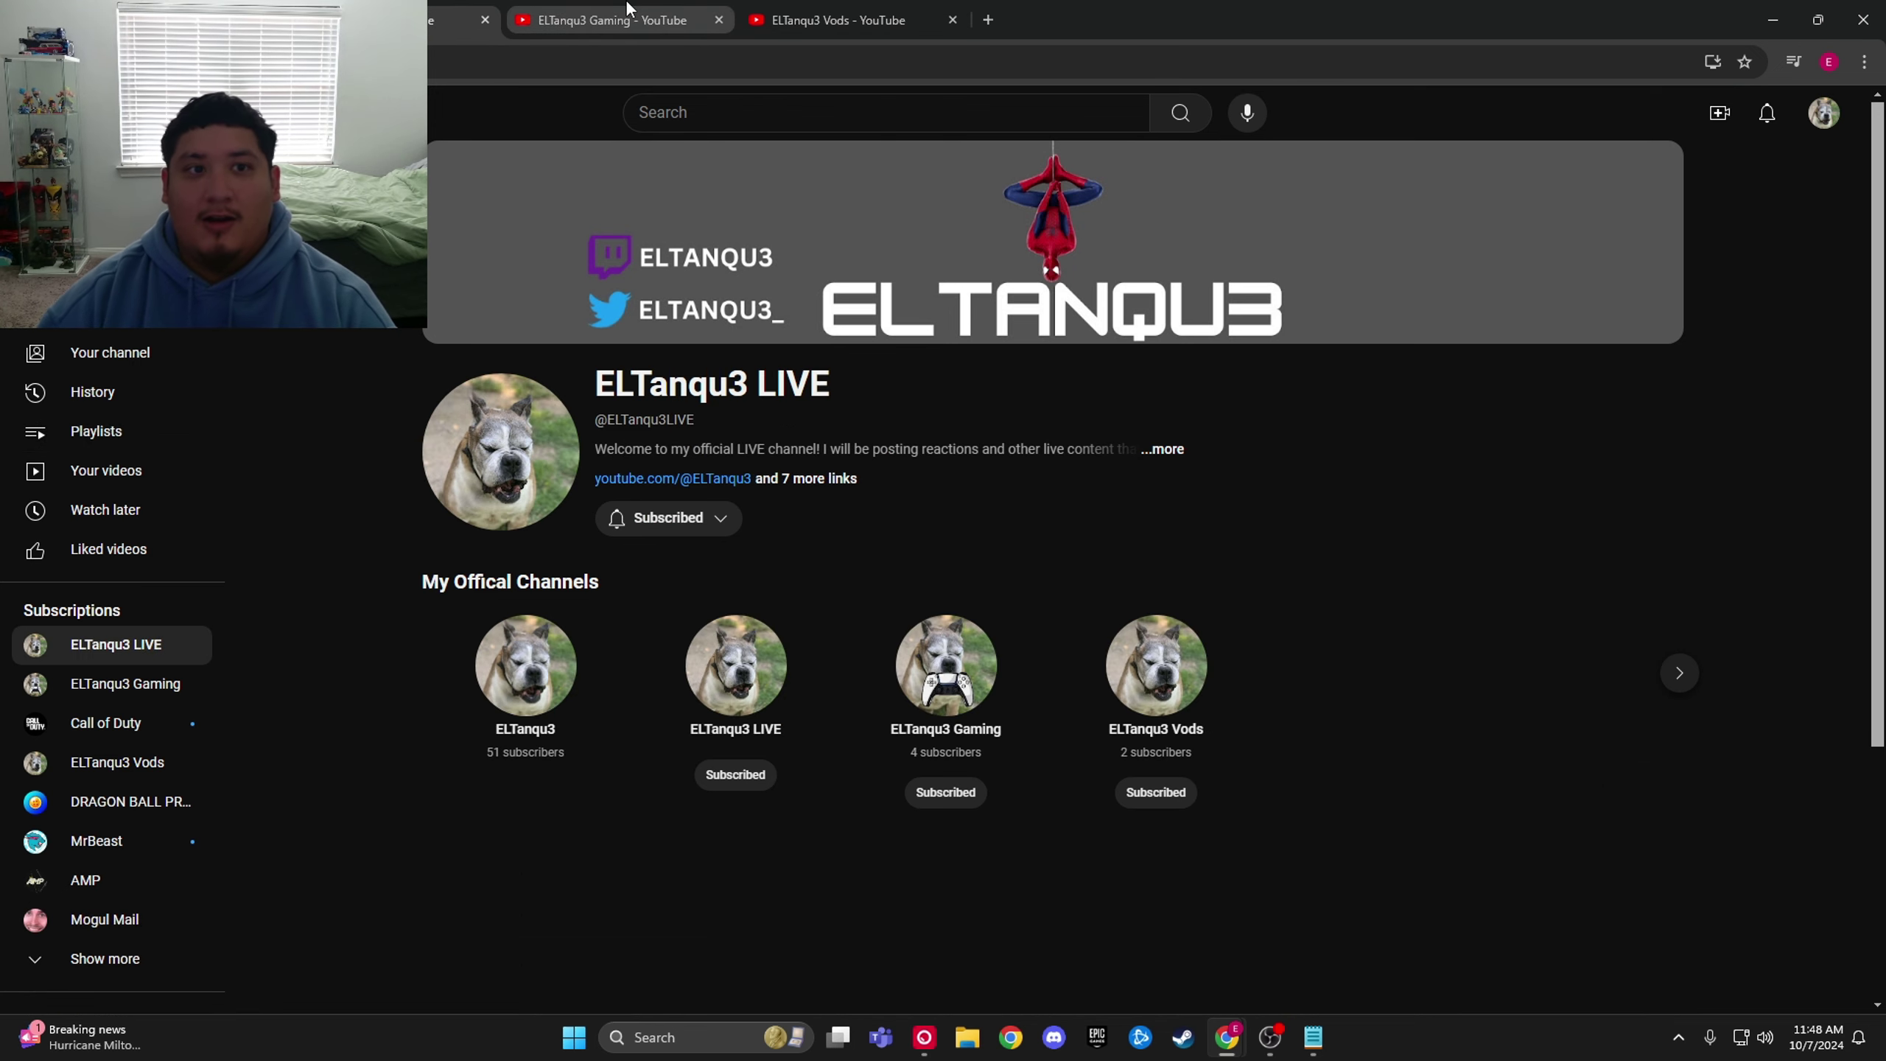
click(611, 20)
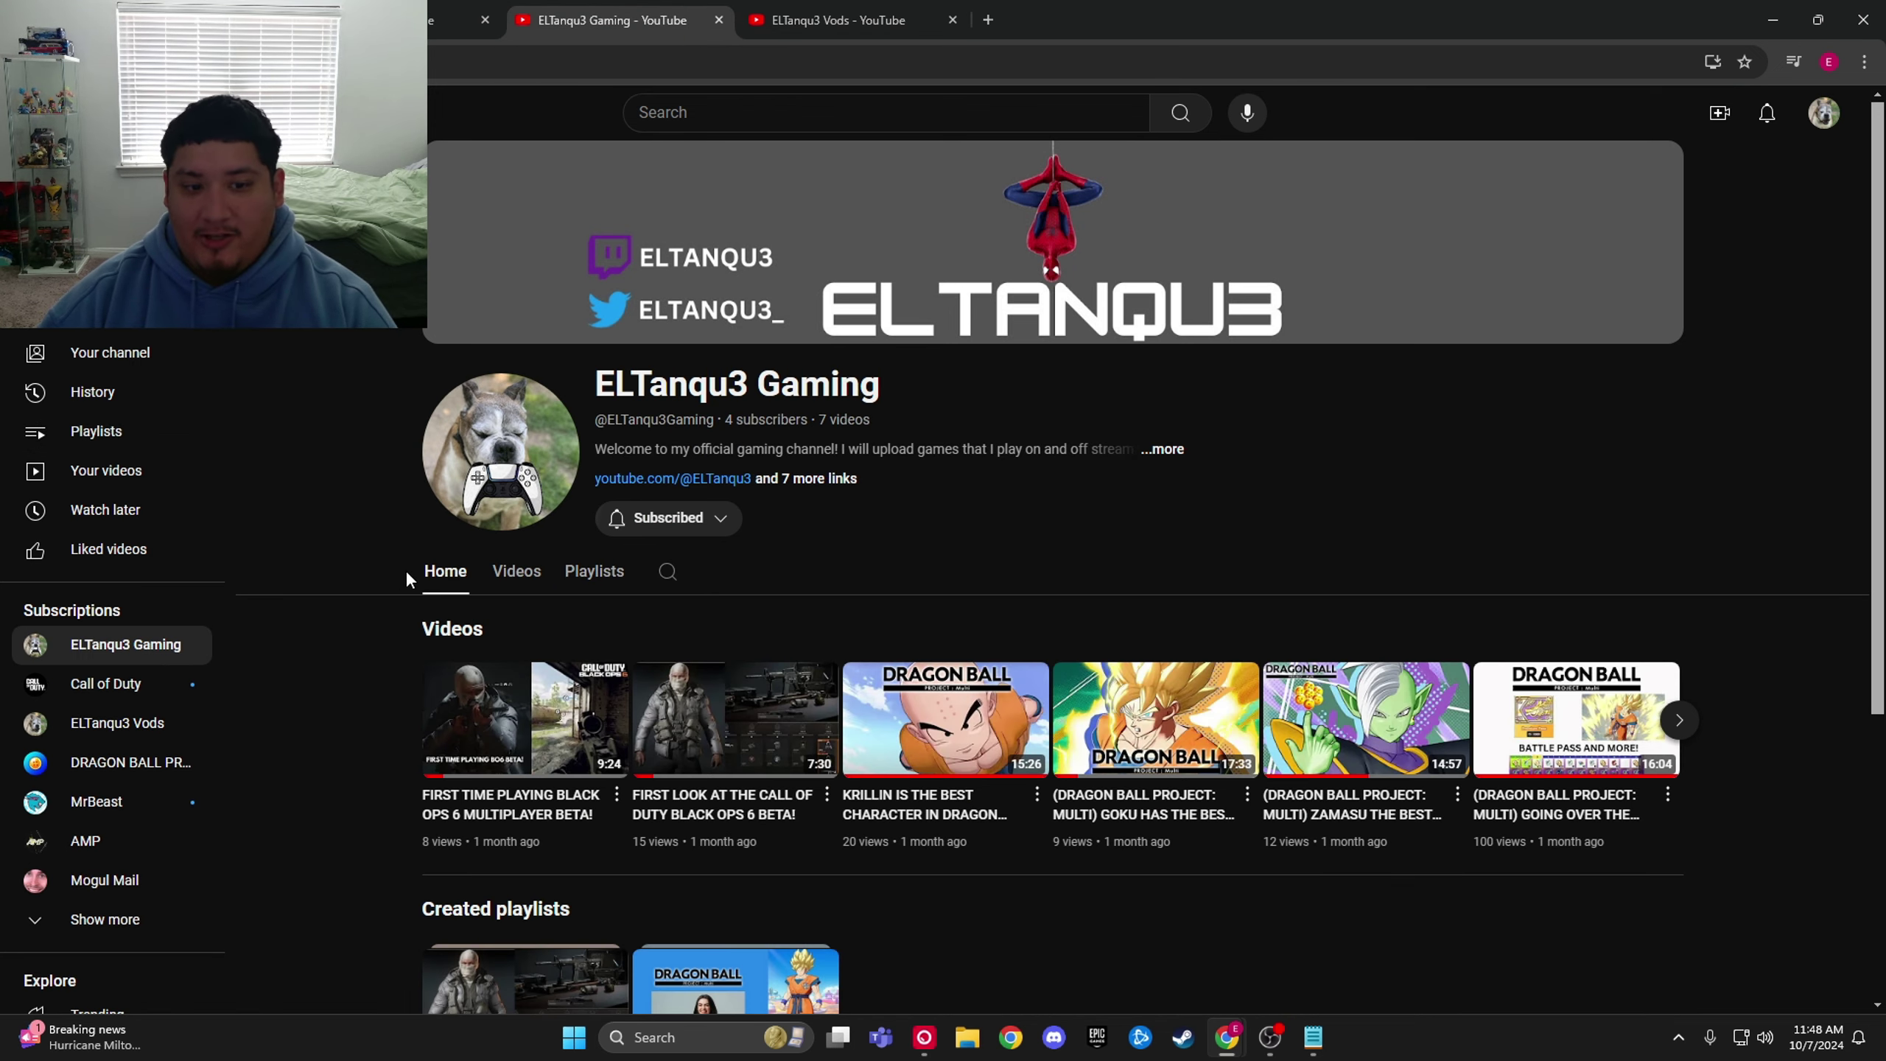
click(509, 574)
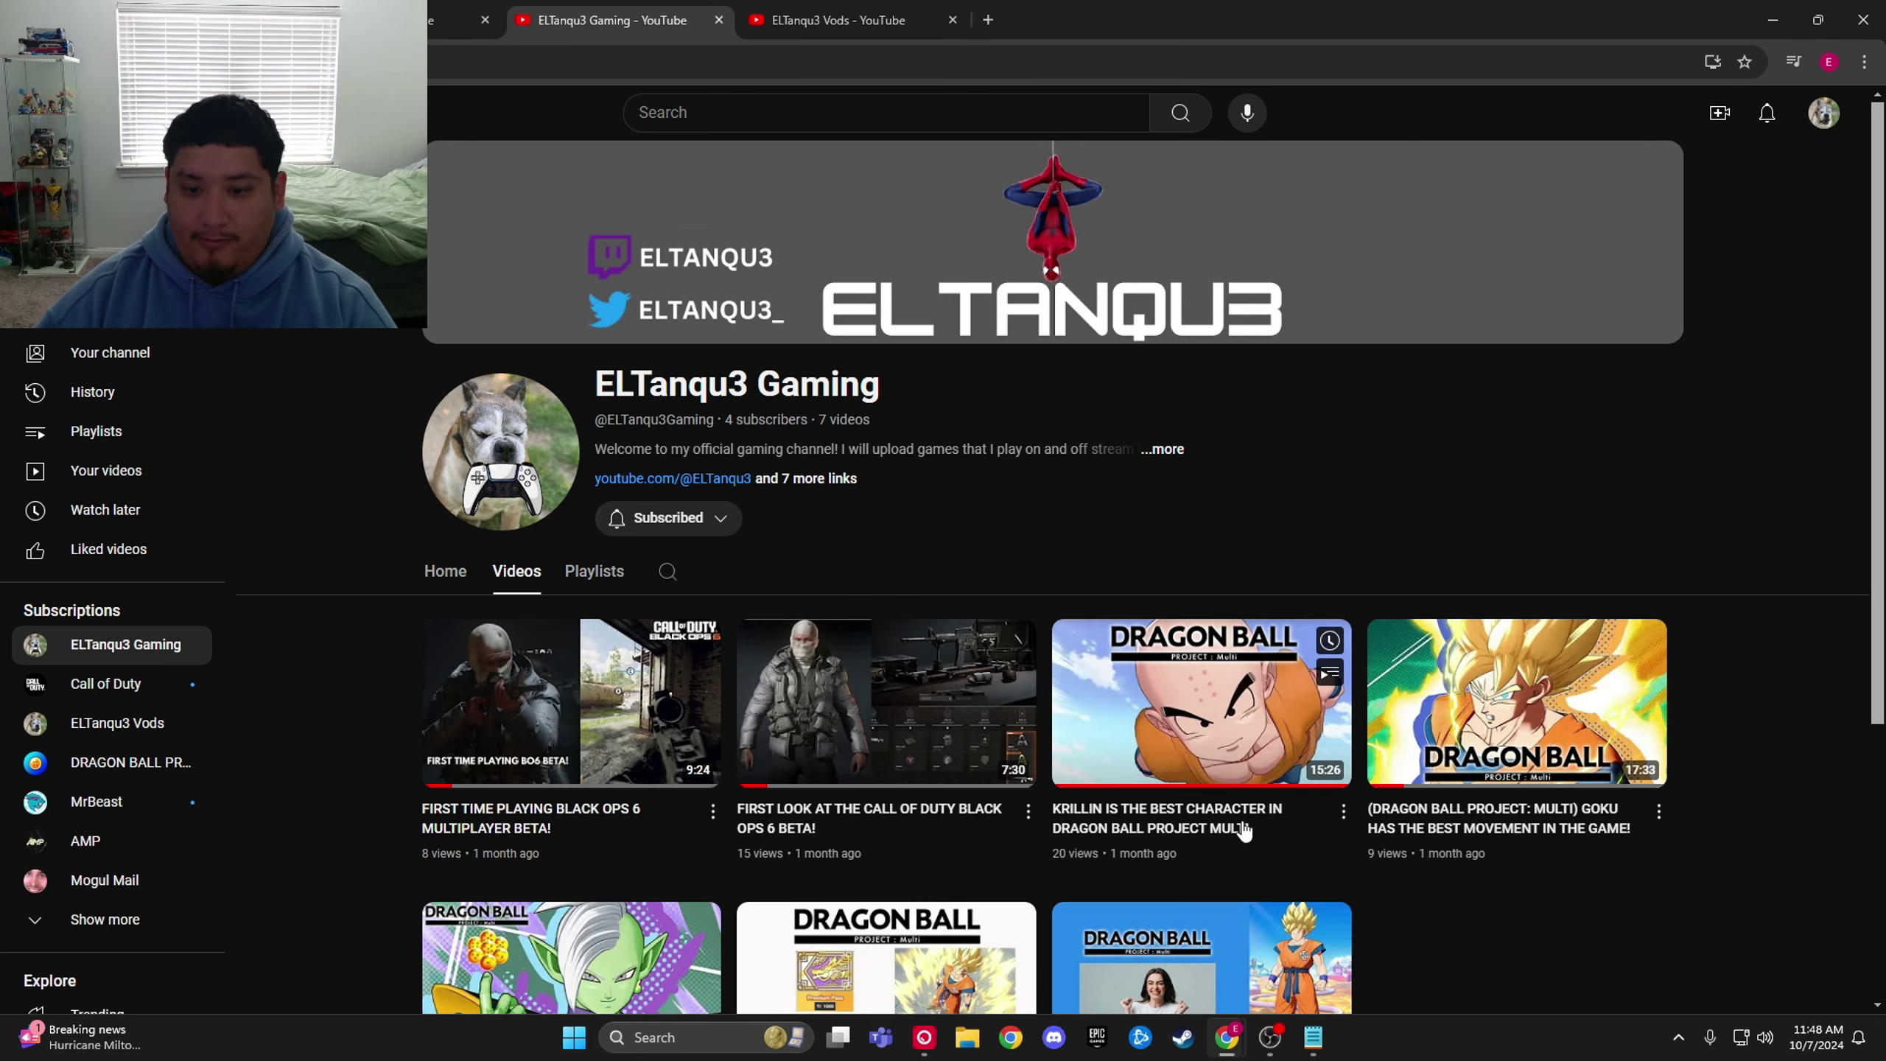
scroll(1537, 840, down, 1)
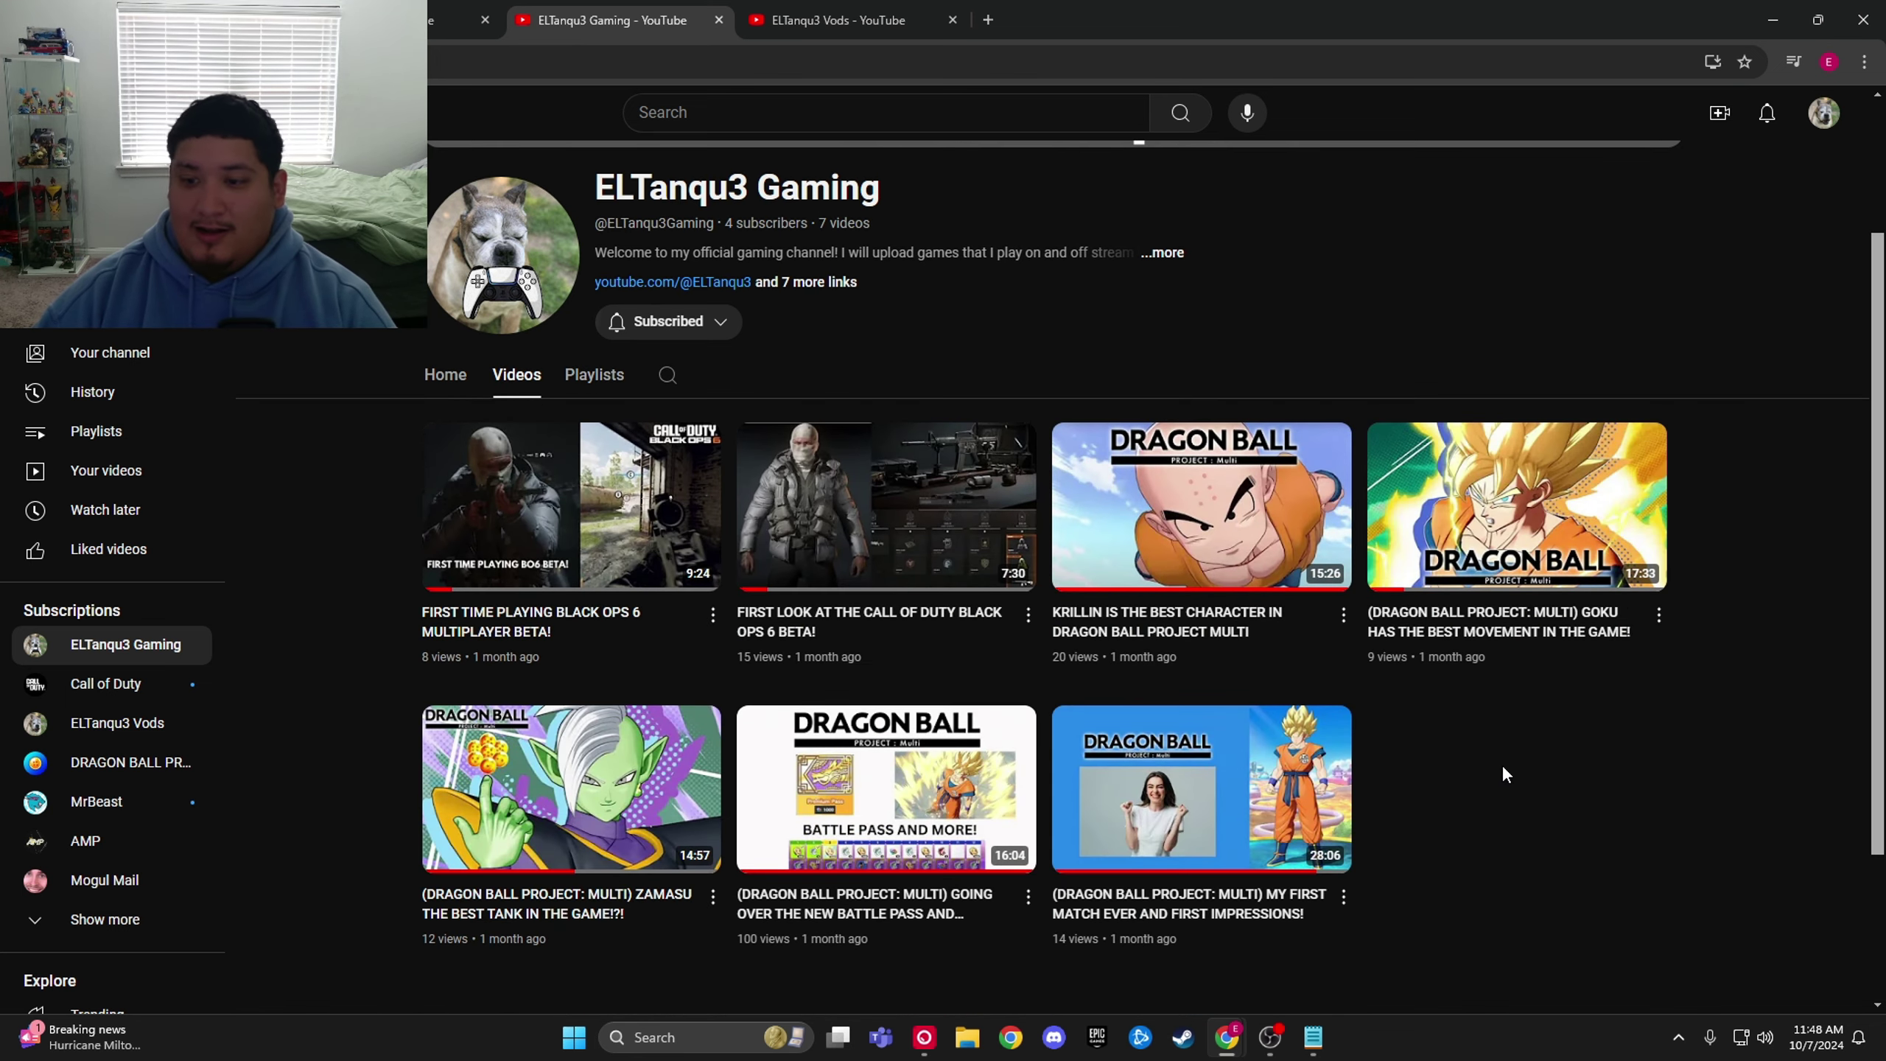
scroll(1506, 783, up, 1)
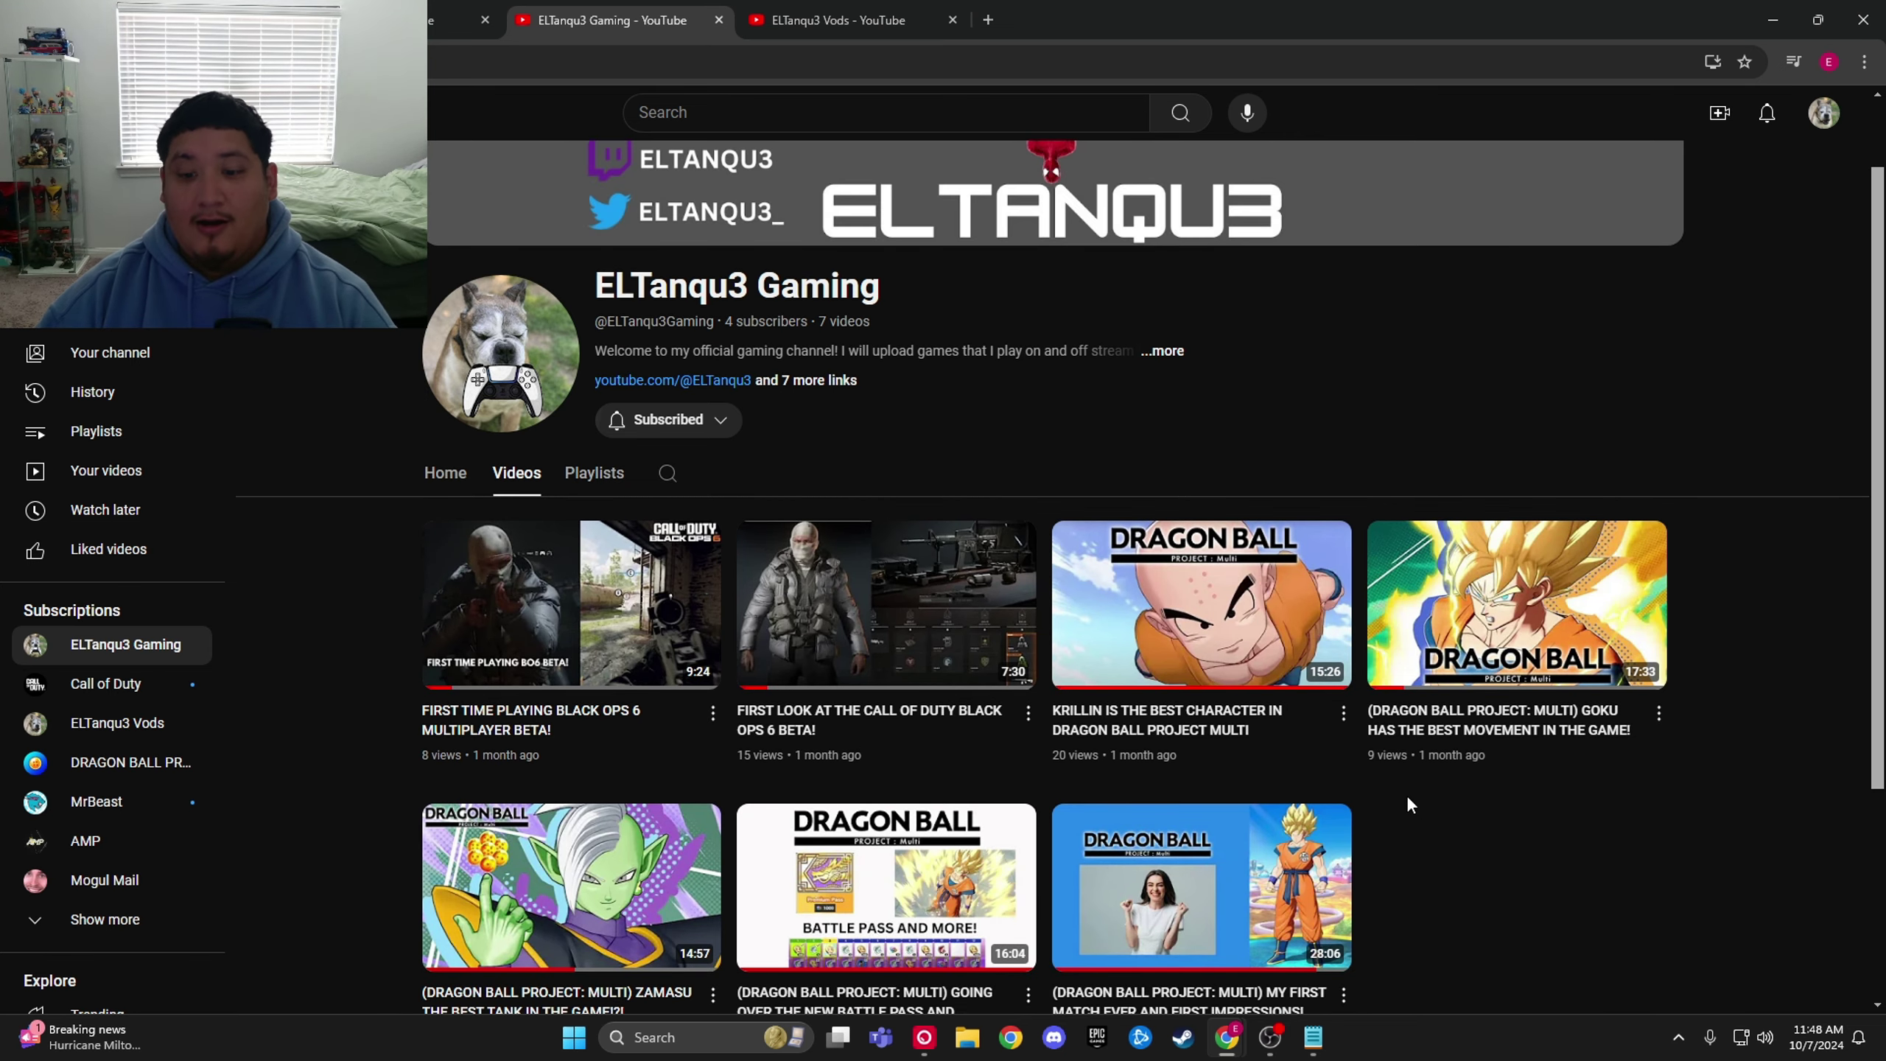
scroll(1408, 804, down, 2)
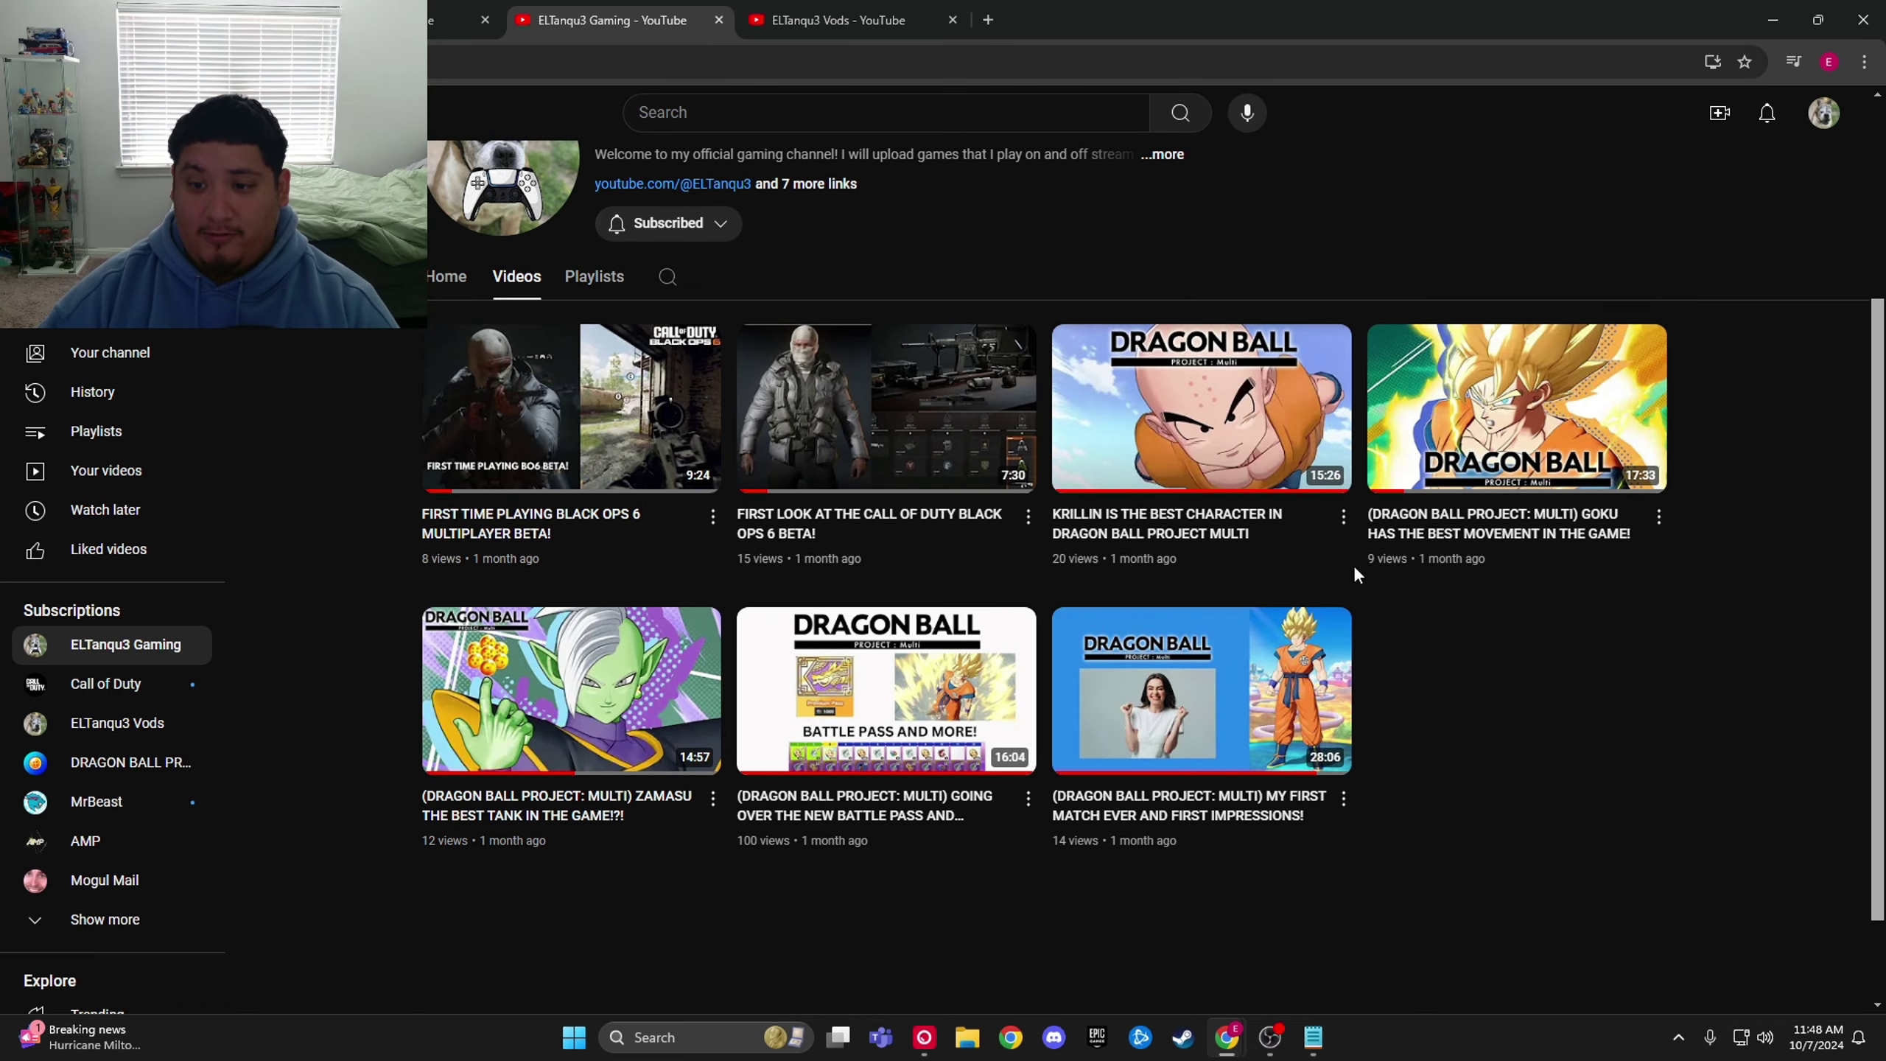
mouse_move(885, 884)
scroll(1383, 882, up, 2)
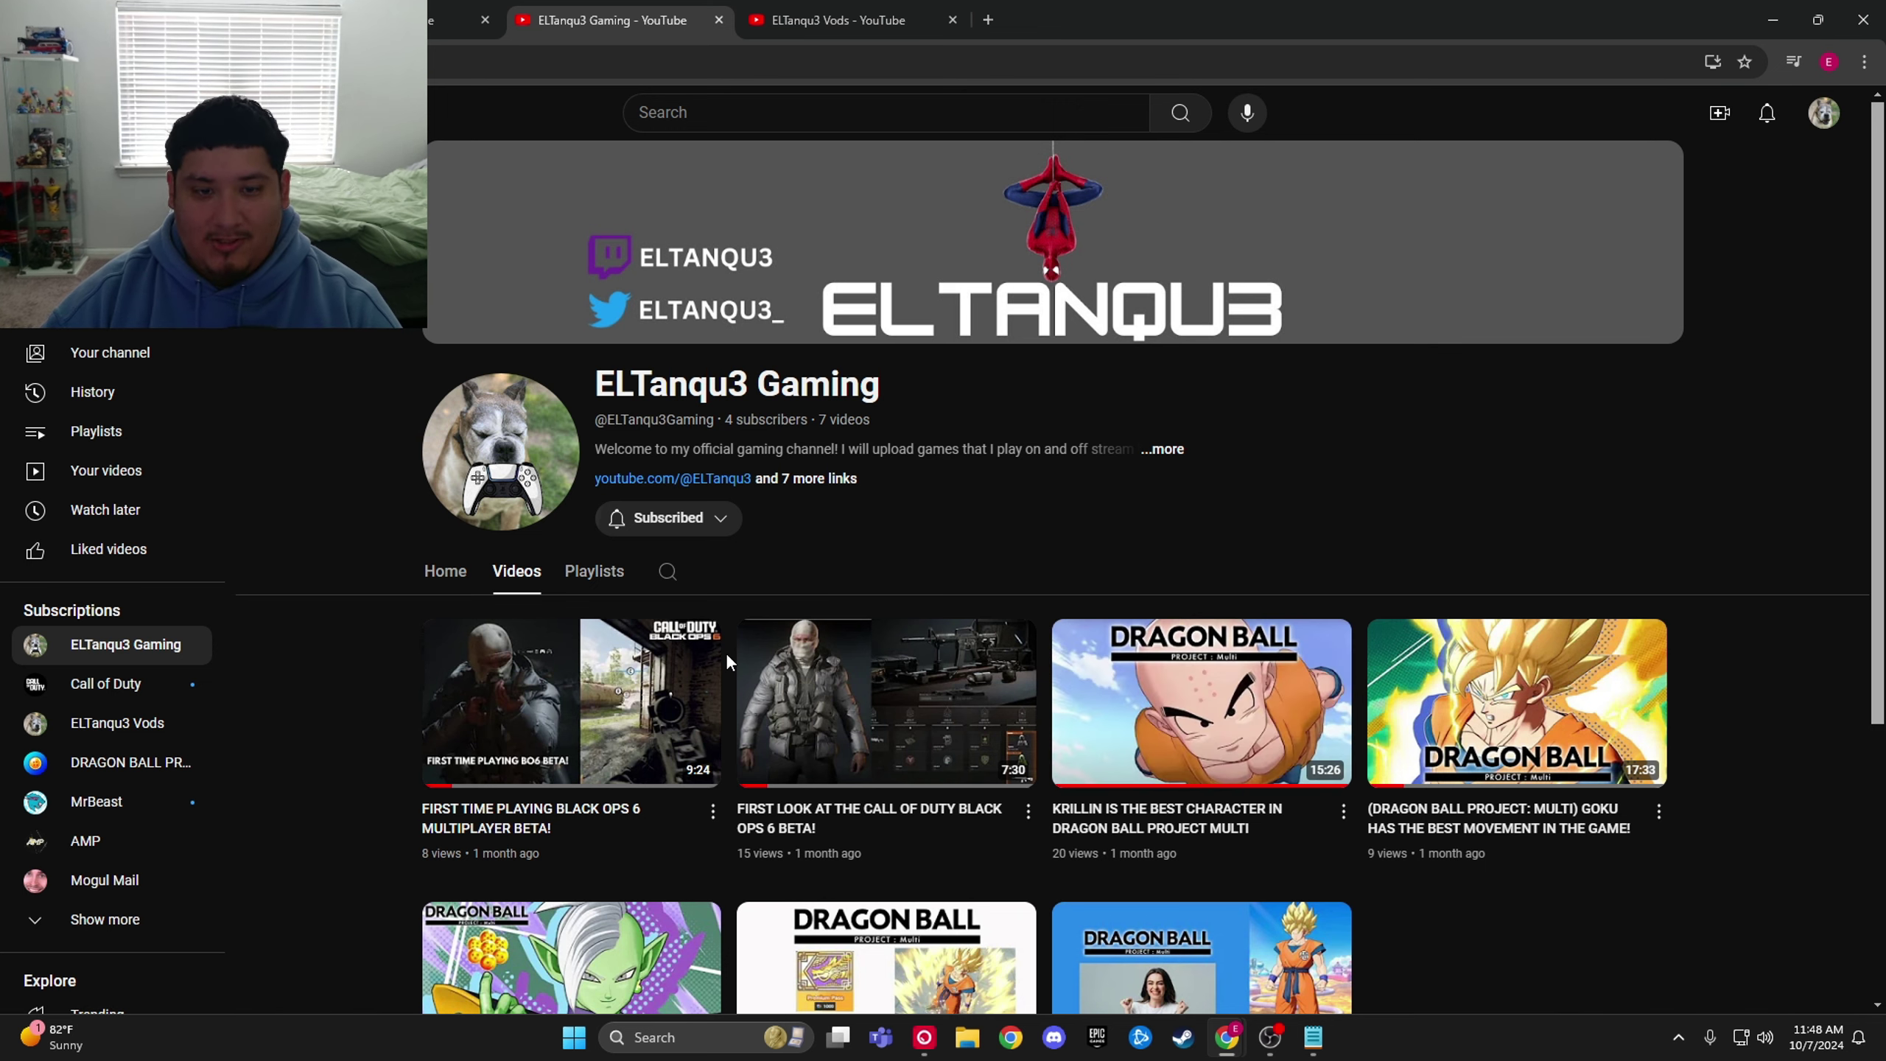
Step: View the ELTanqu3 Vods channel's Videos tab with its single Black Ops 6 beta vod
click(796, 19)
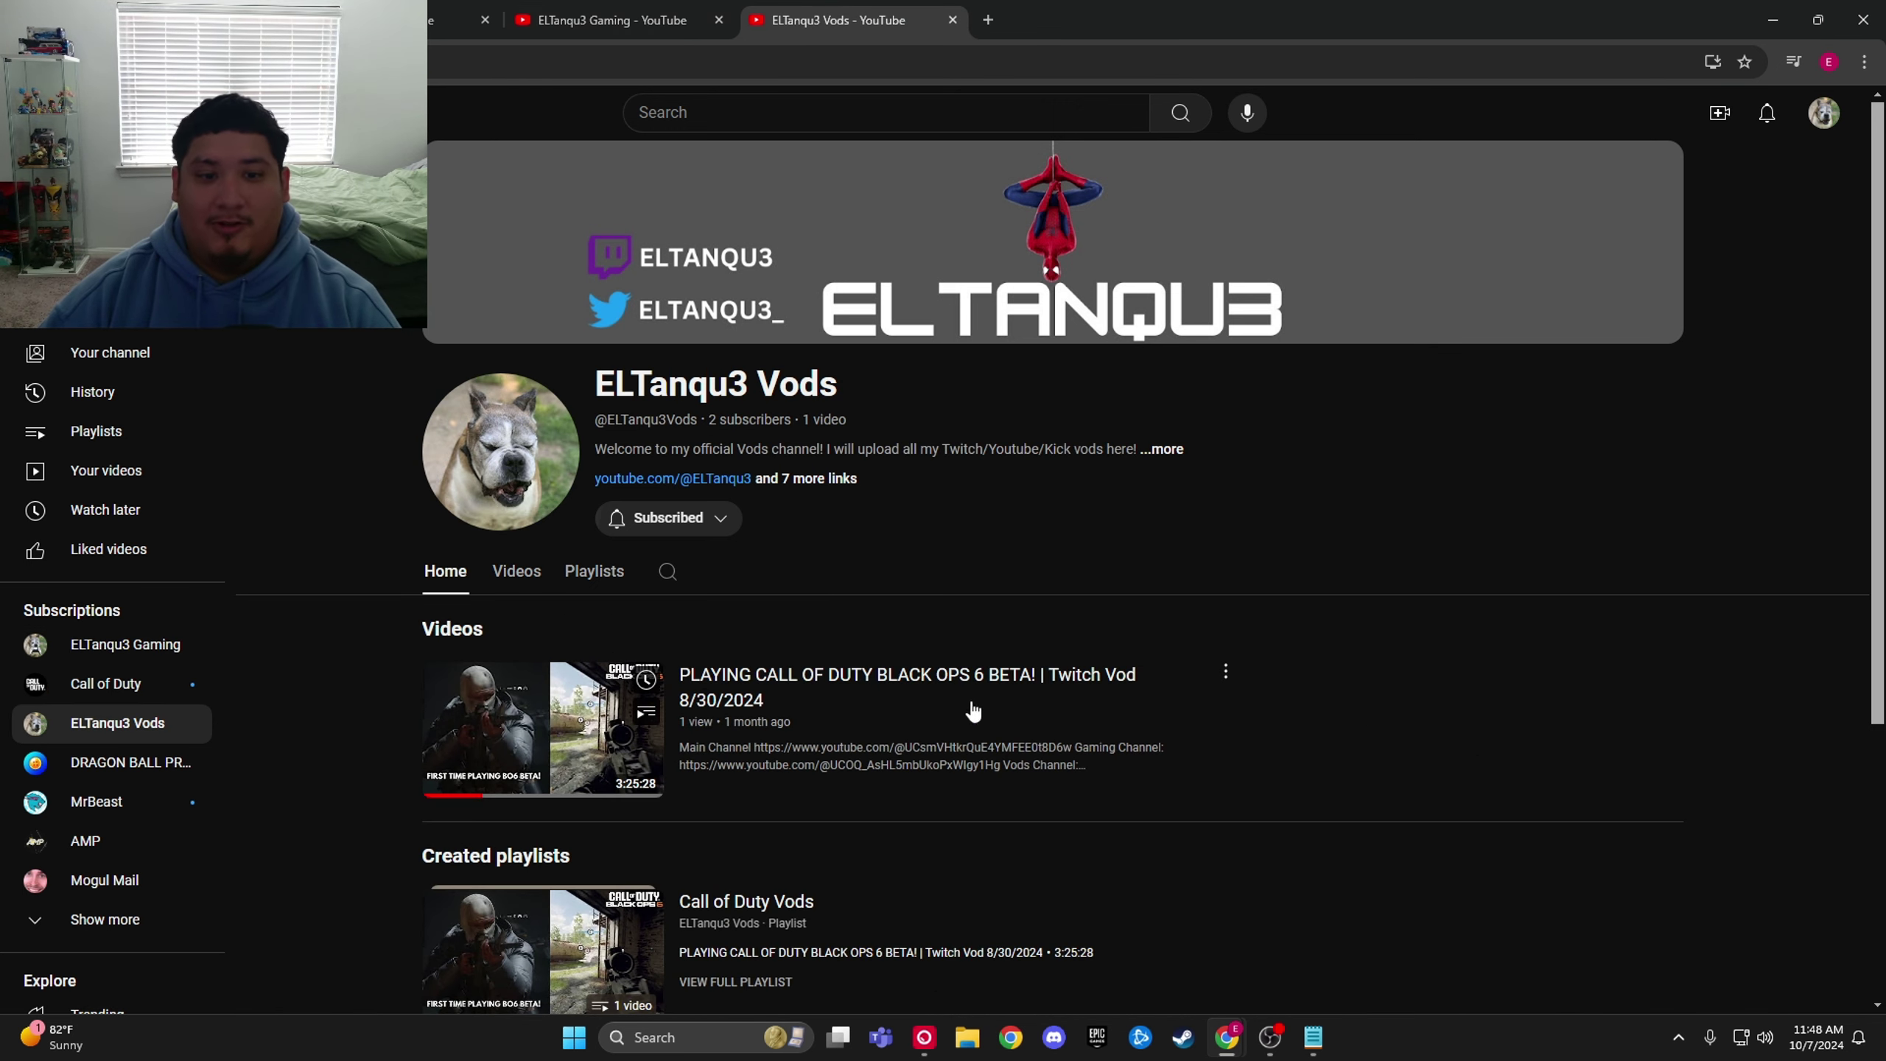
click(516, 570)
scroll(1091, 574, down, 1)
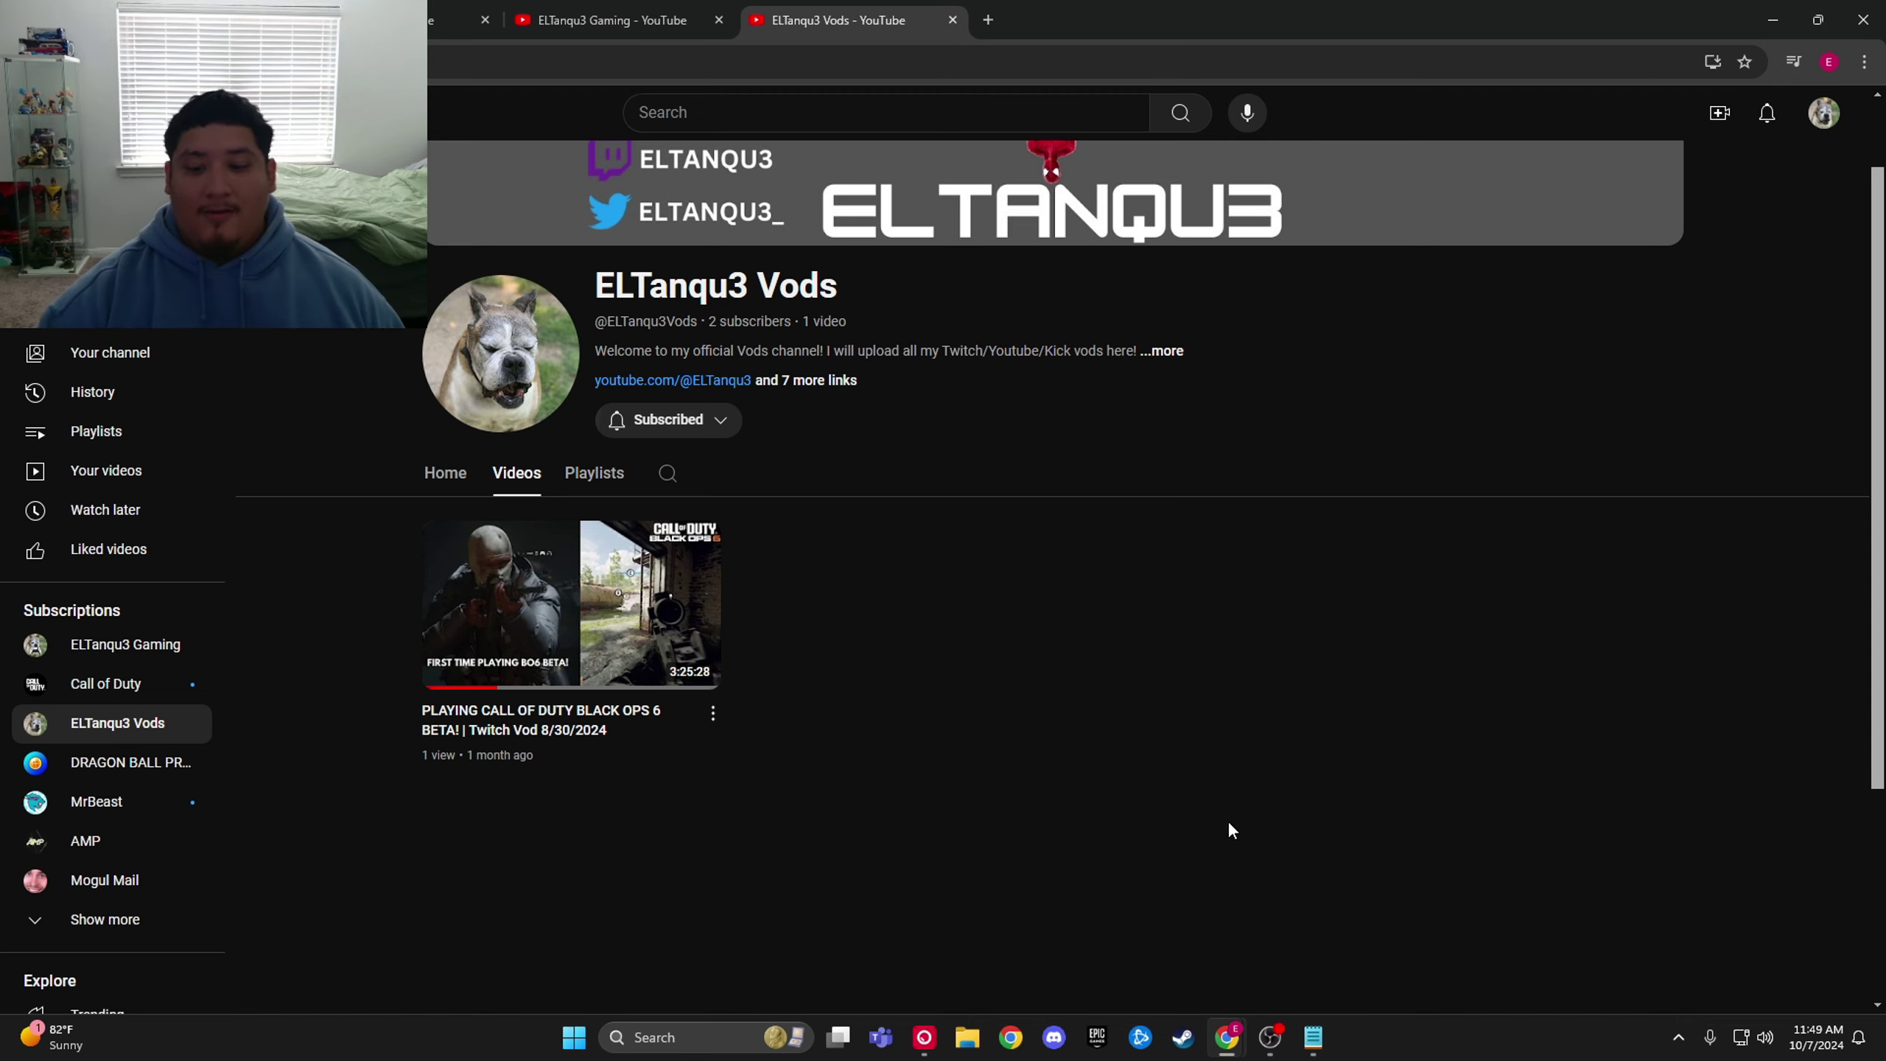
click(1313, 1038)
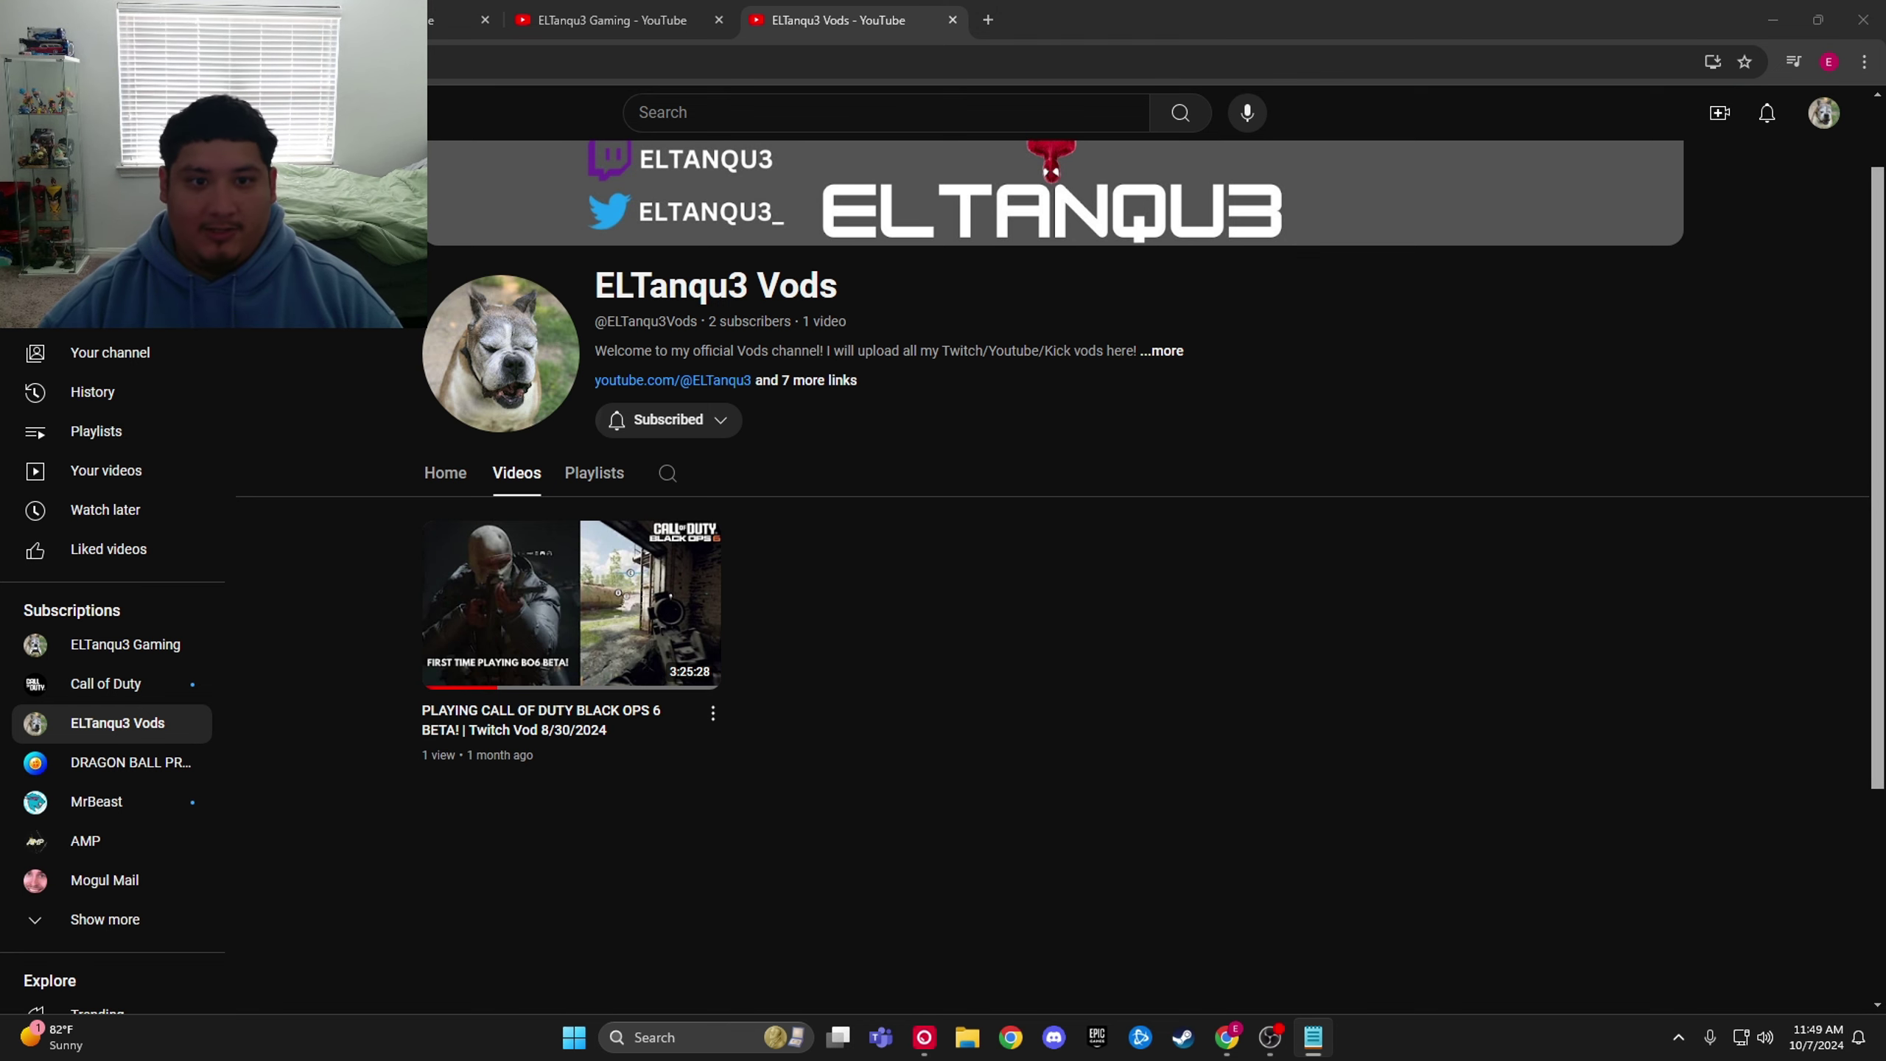
Step: Open the main ELTanqu3 page and merge the Twitch About page window into the main browser
click(110, 352)
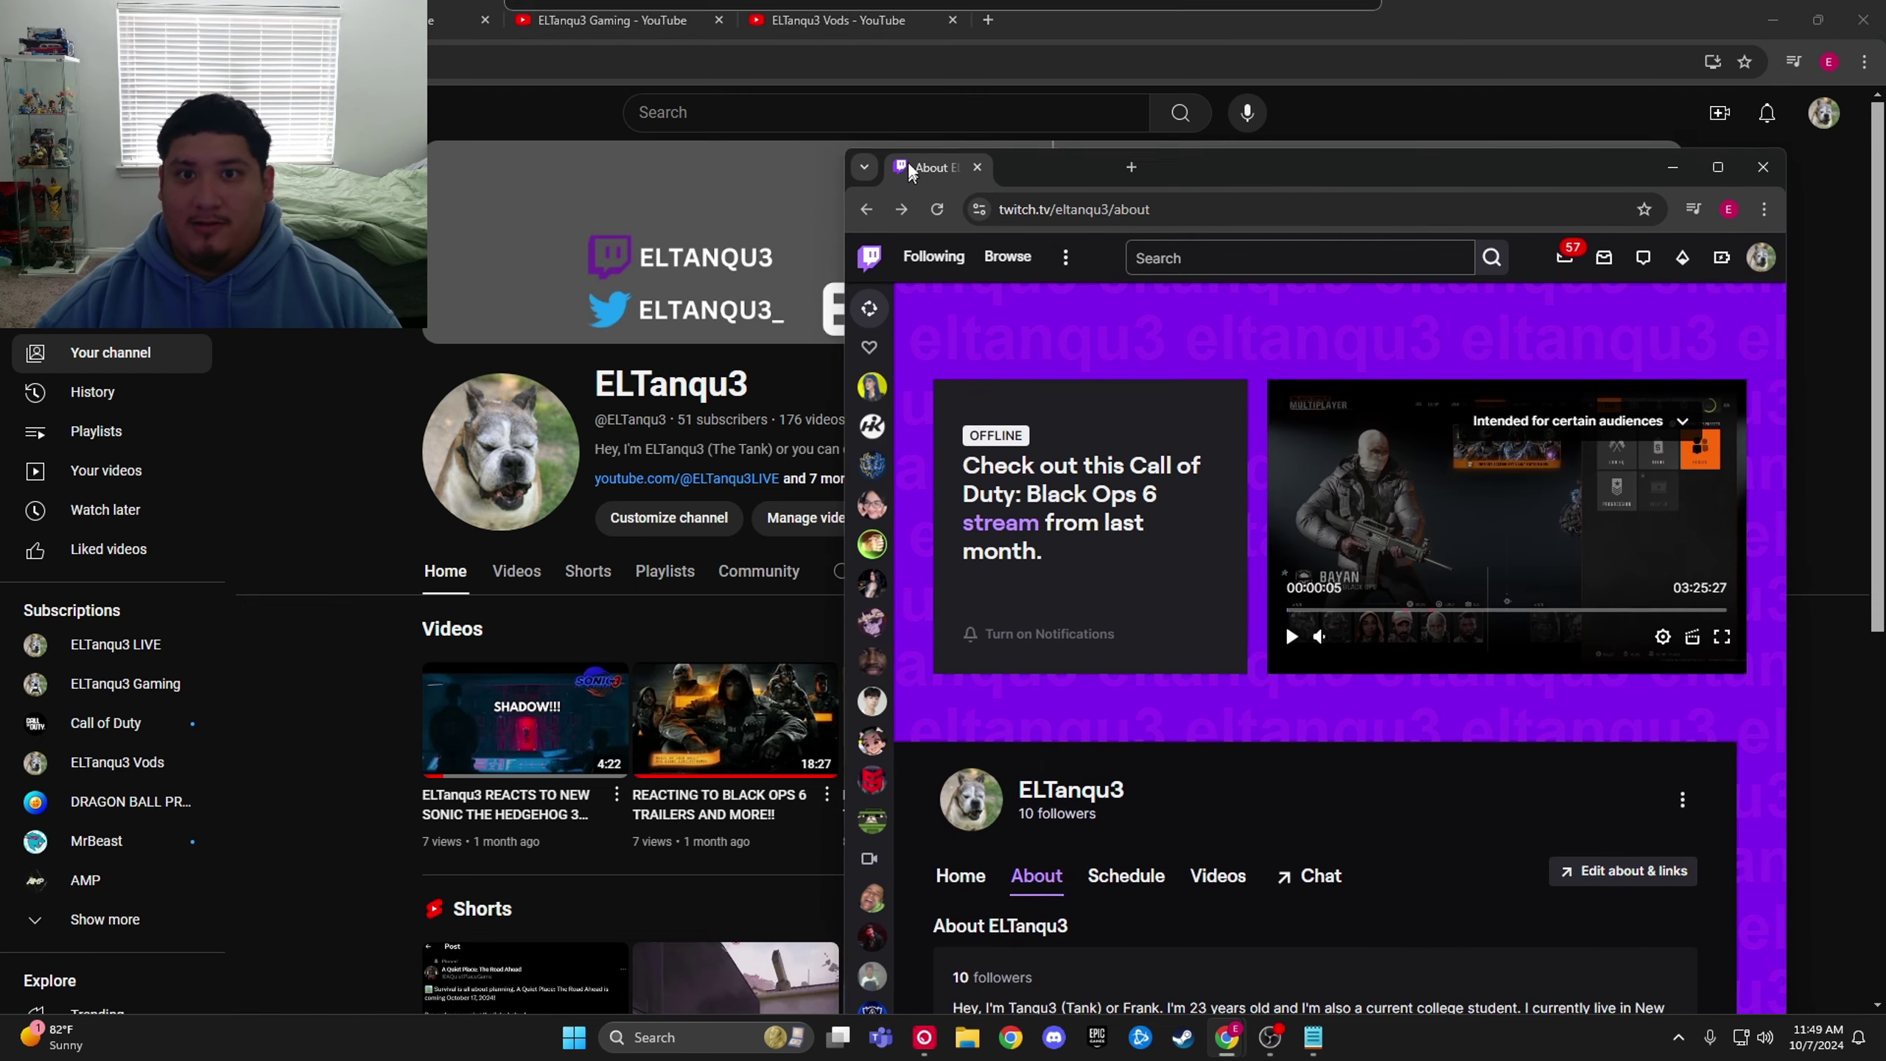
drag(944, 133, 836, 20)
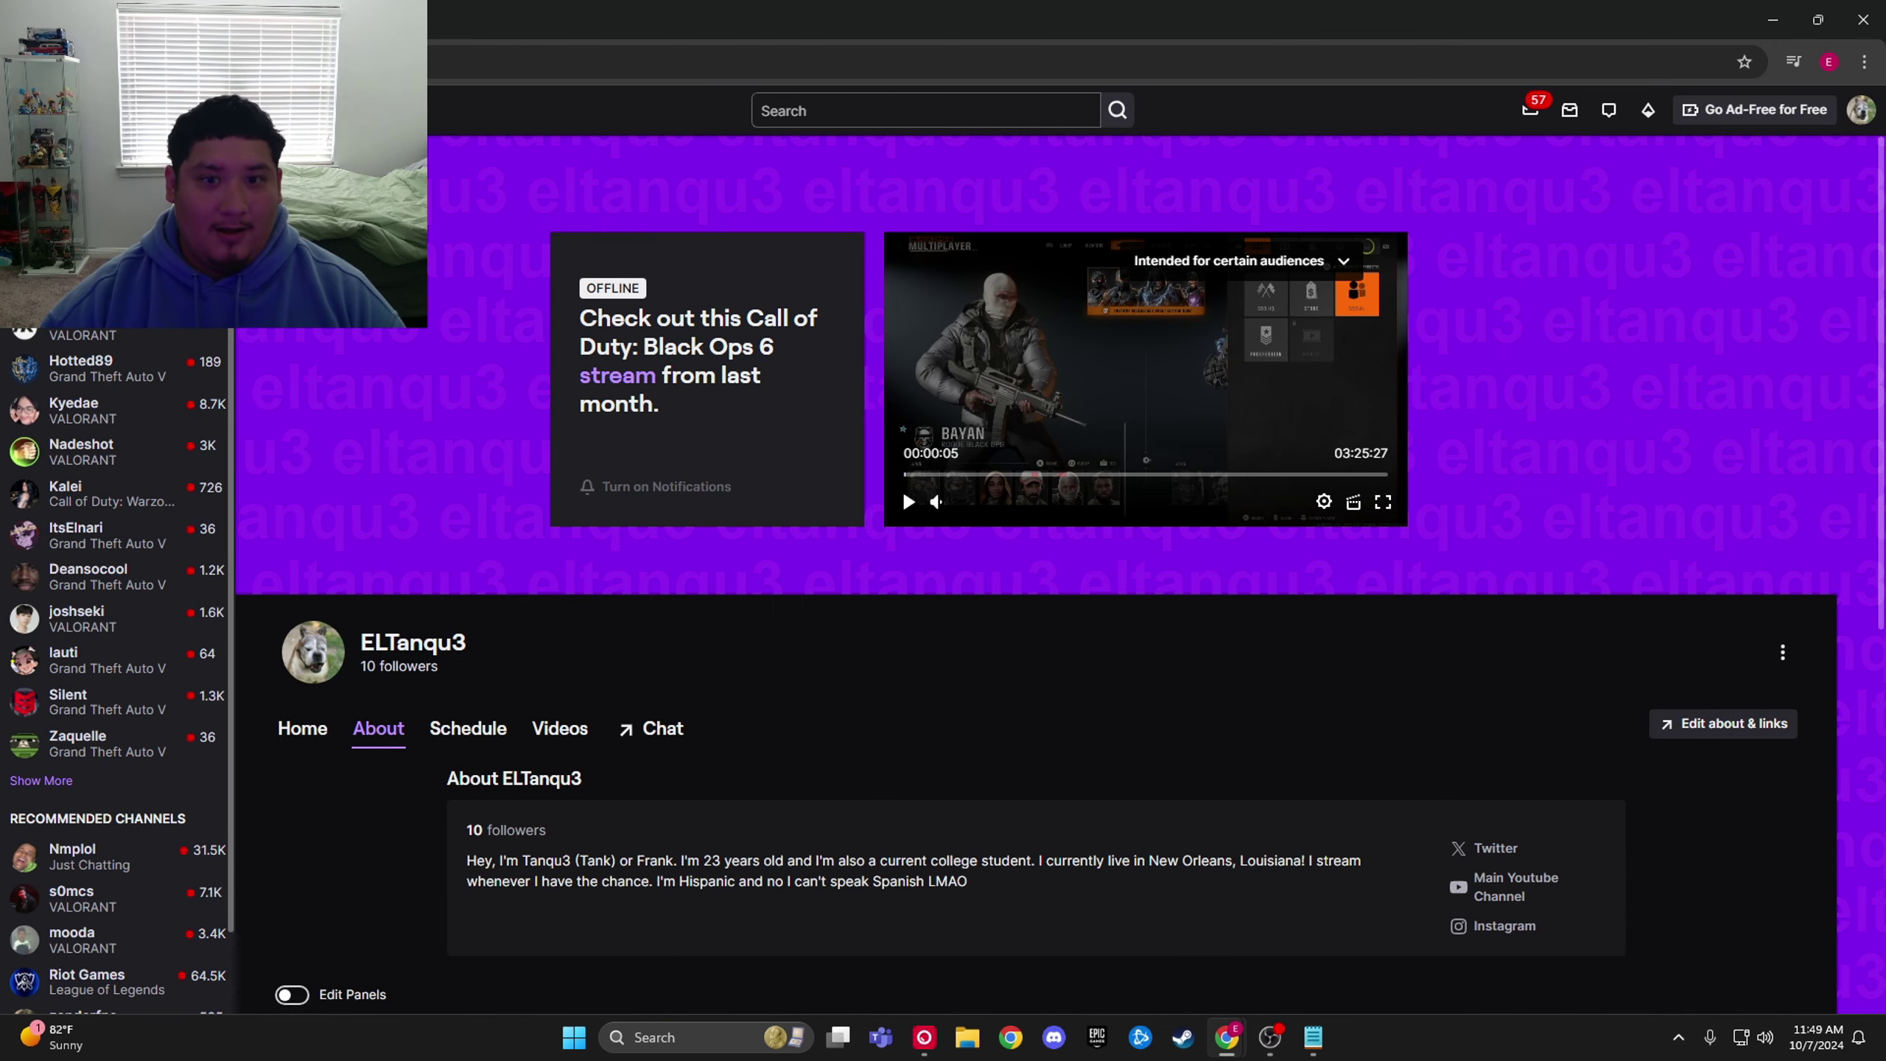
scroll(890, 765, down, 1)
scroll(884, 755, up, 1)
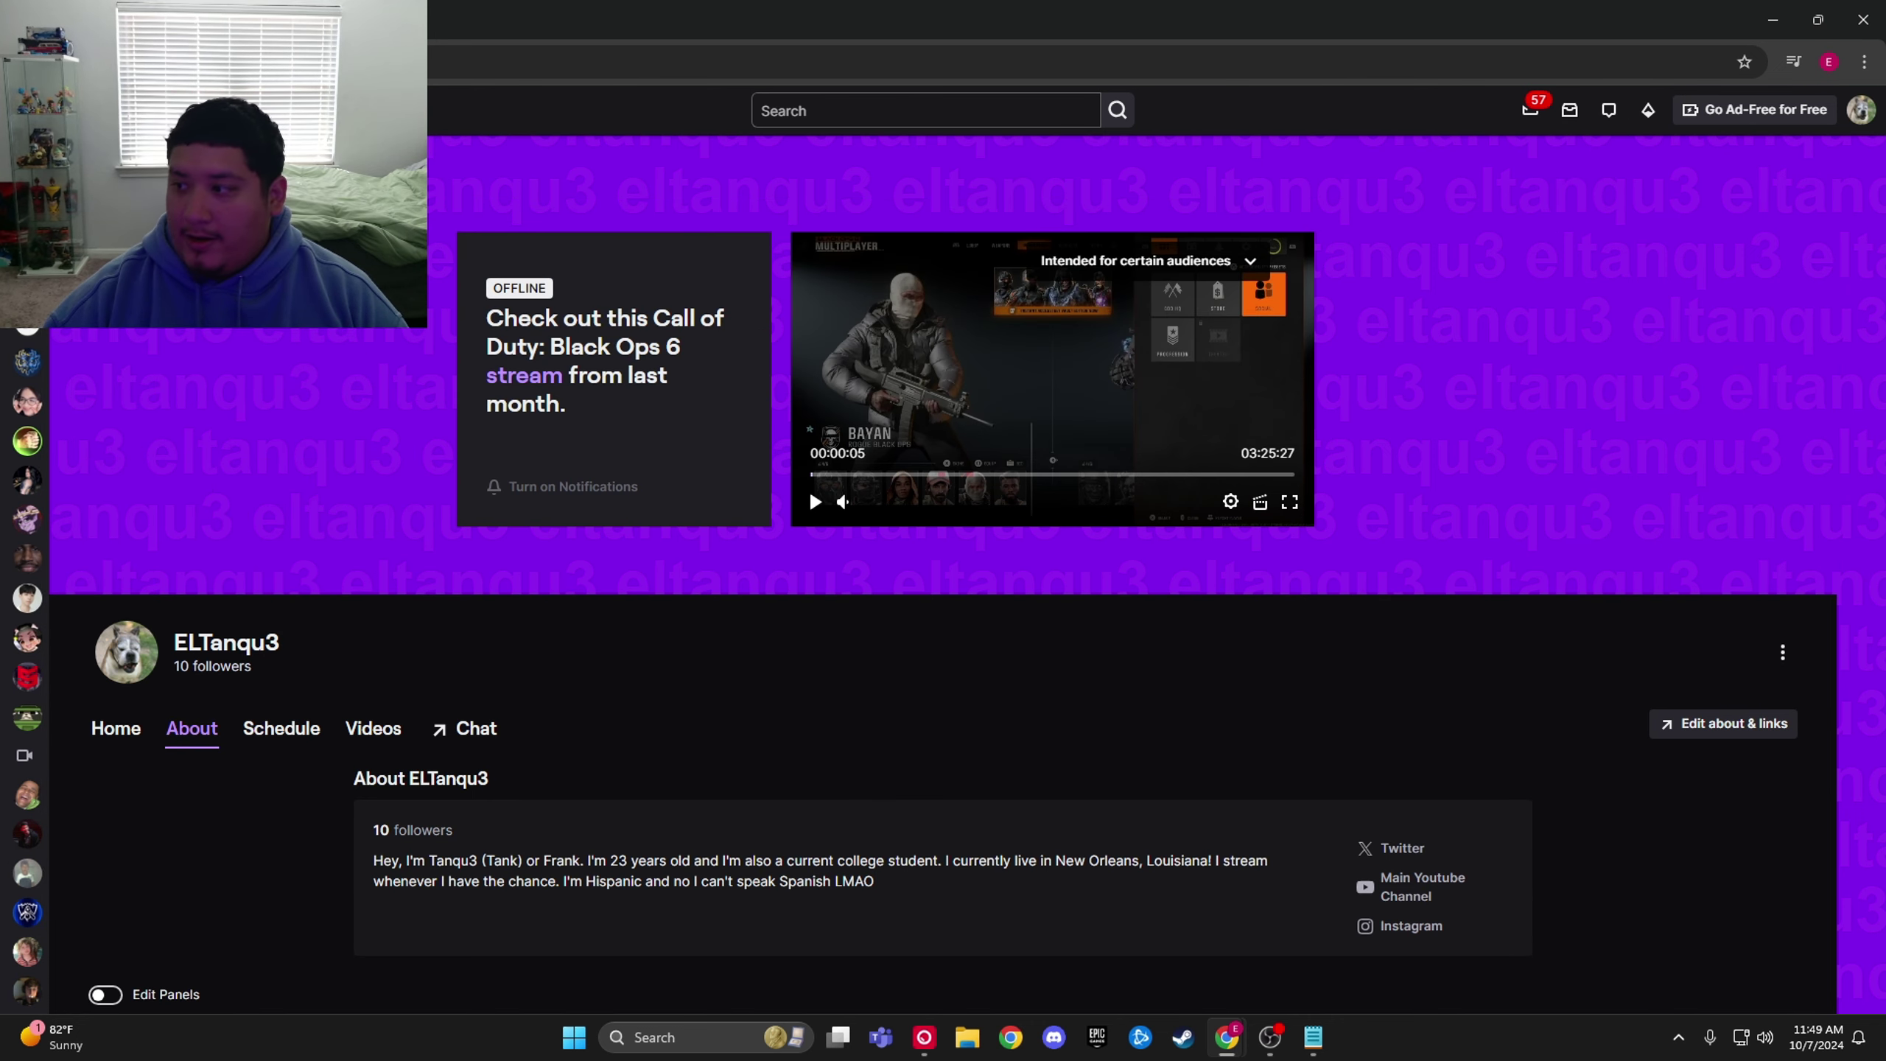
key(alt+Tab)
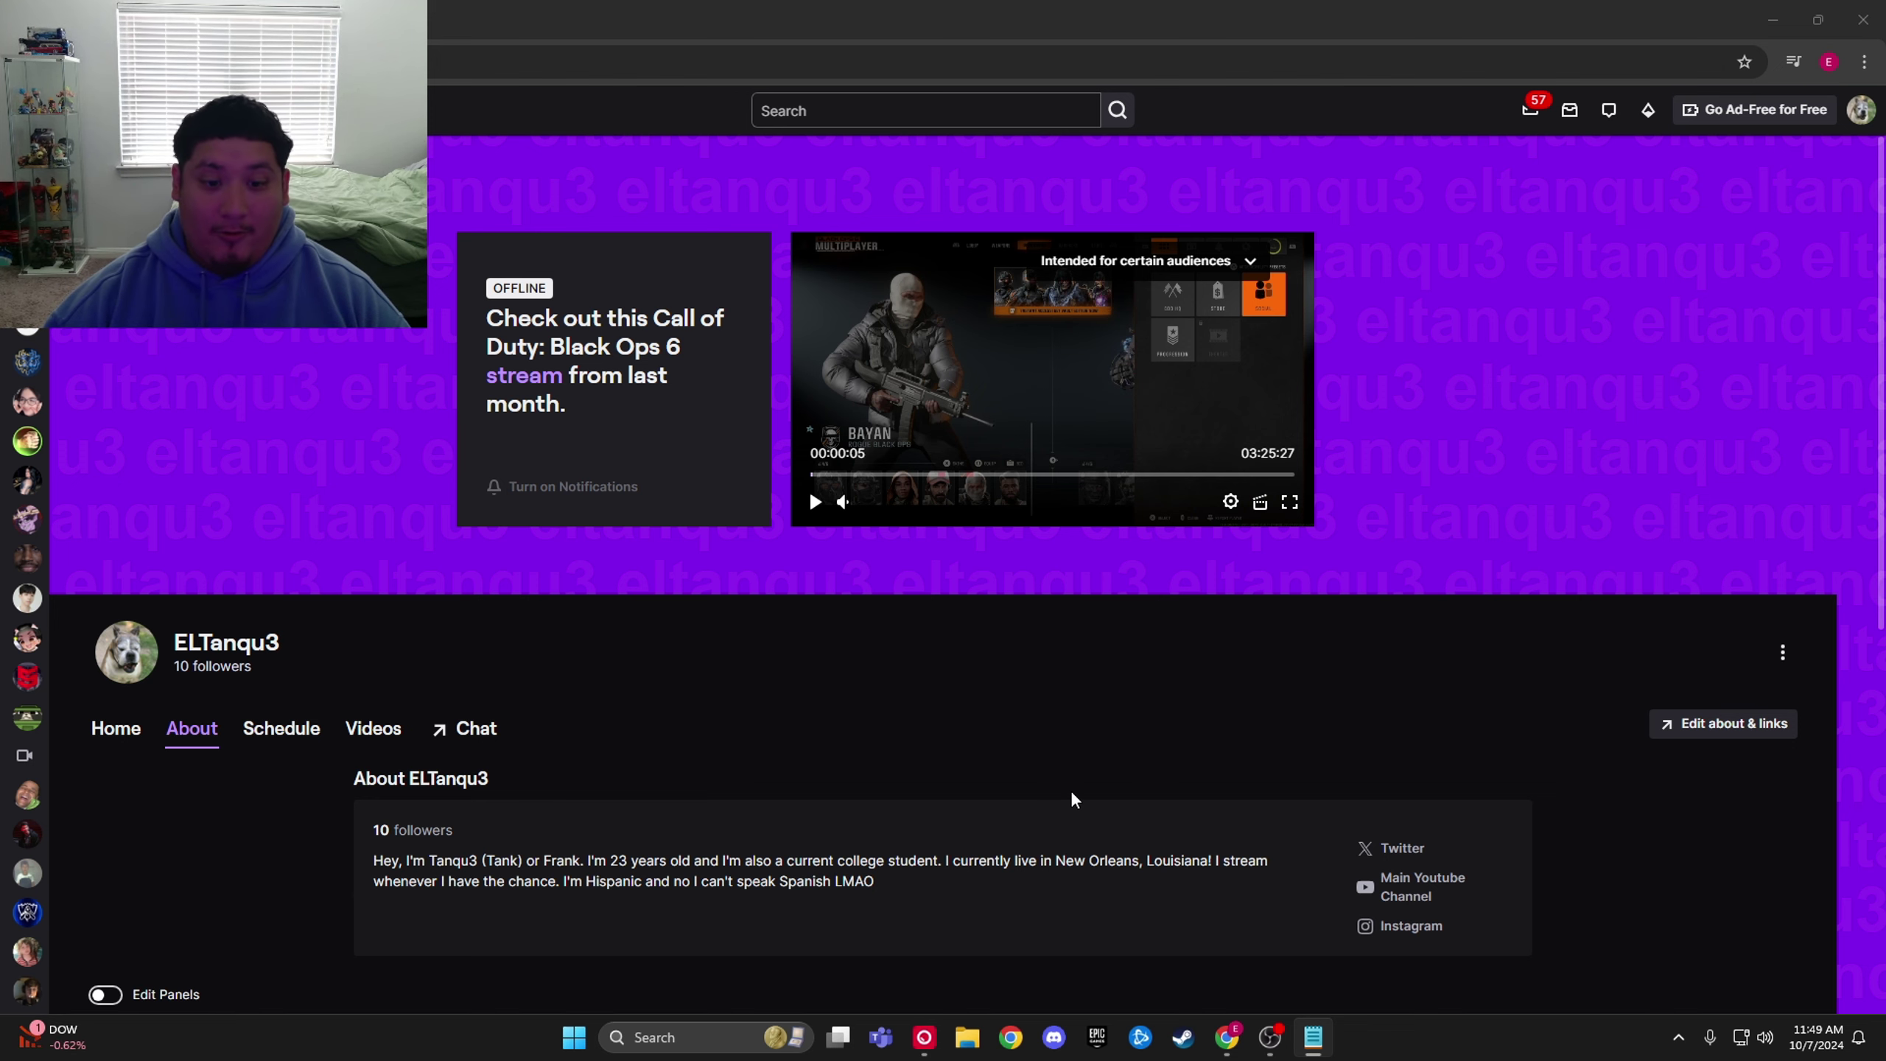
scroll(1070, 792, down, 1)
scroll(429, 781, up, 1)
Step: Check recent Twitch broadcasts, return to the About bio, then minimize the browser to the desktop
click(115, 728)
scroll(442, 664, down, 3)
scroll(222, 531, up, 2)
click(203, 504)
scroll(956, 643, down, 1)
scroll(1243, 753, down, 2)
scroll(929, 803, up, 3)
scroll(929, 812, up, 1)
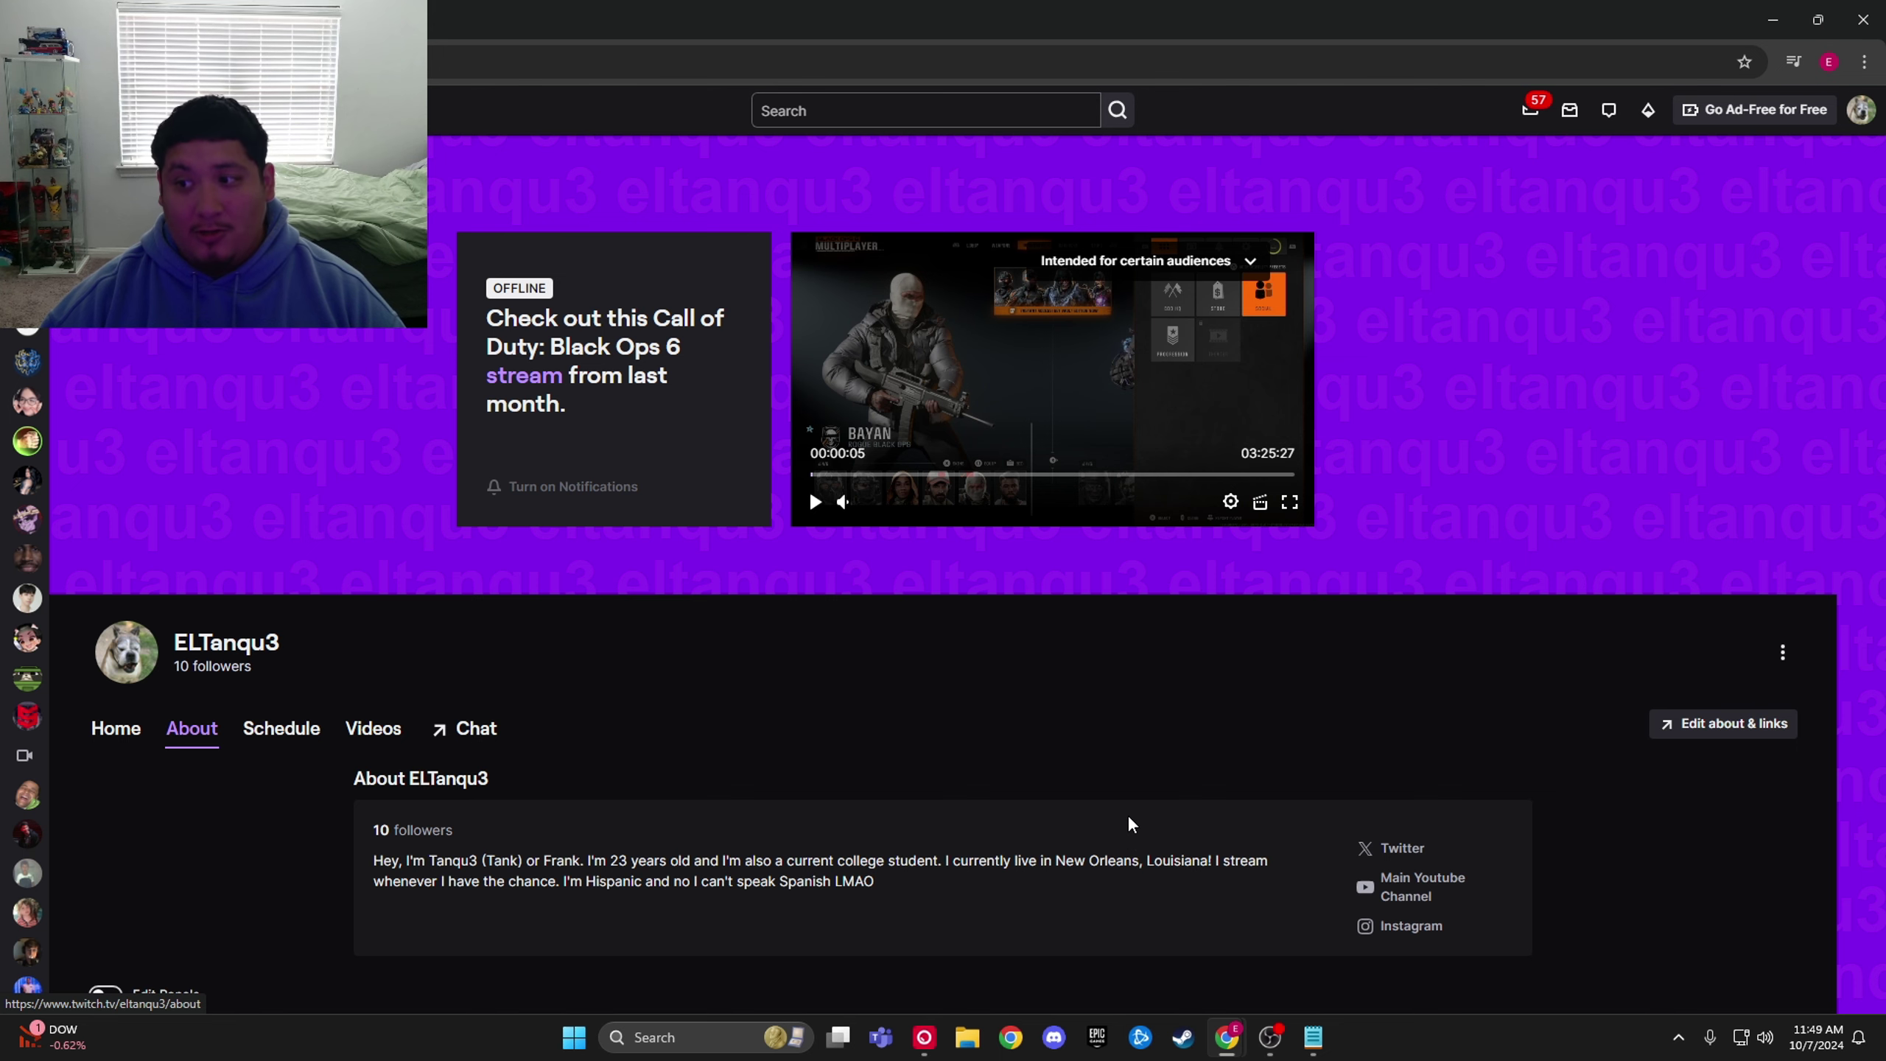
scroll(218, 682, down, 1)
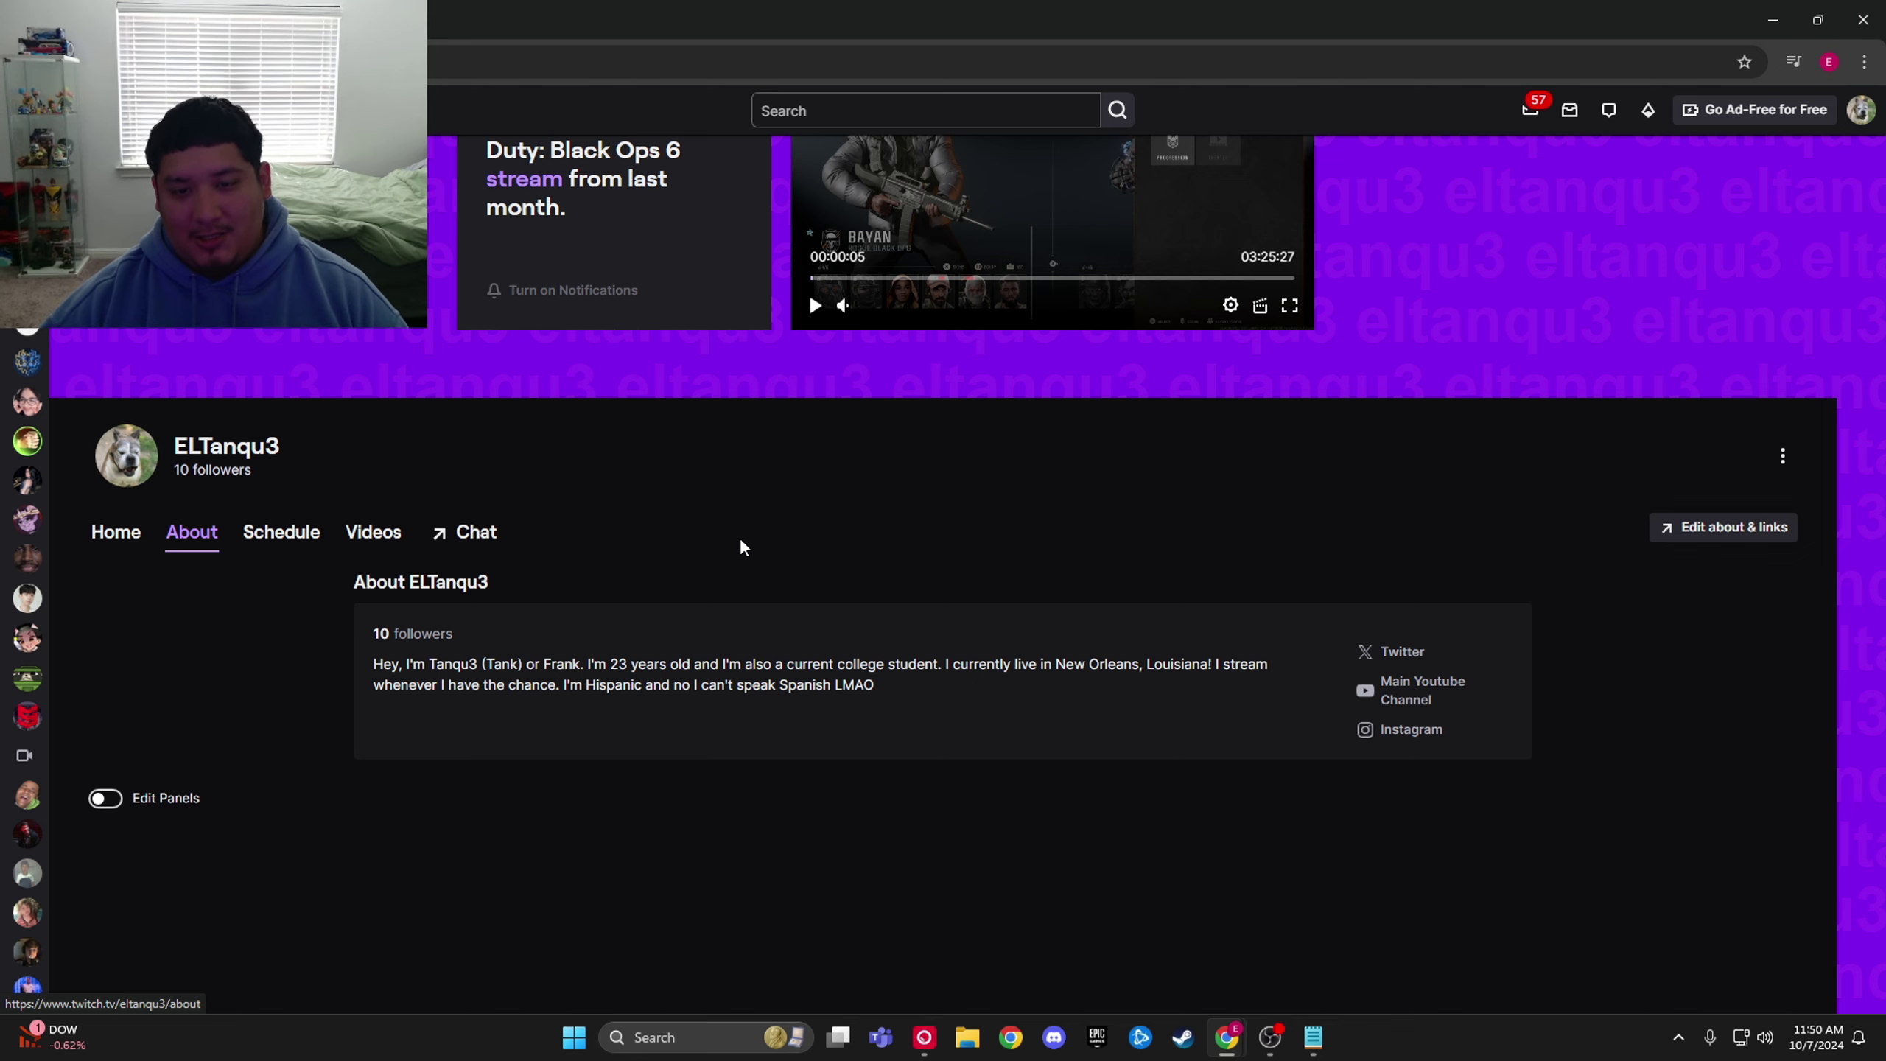
scroll(734, 542, up, 1)
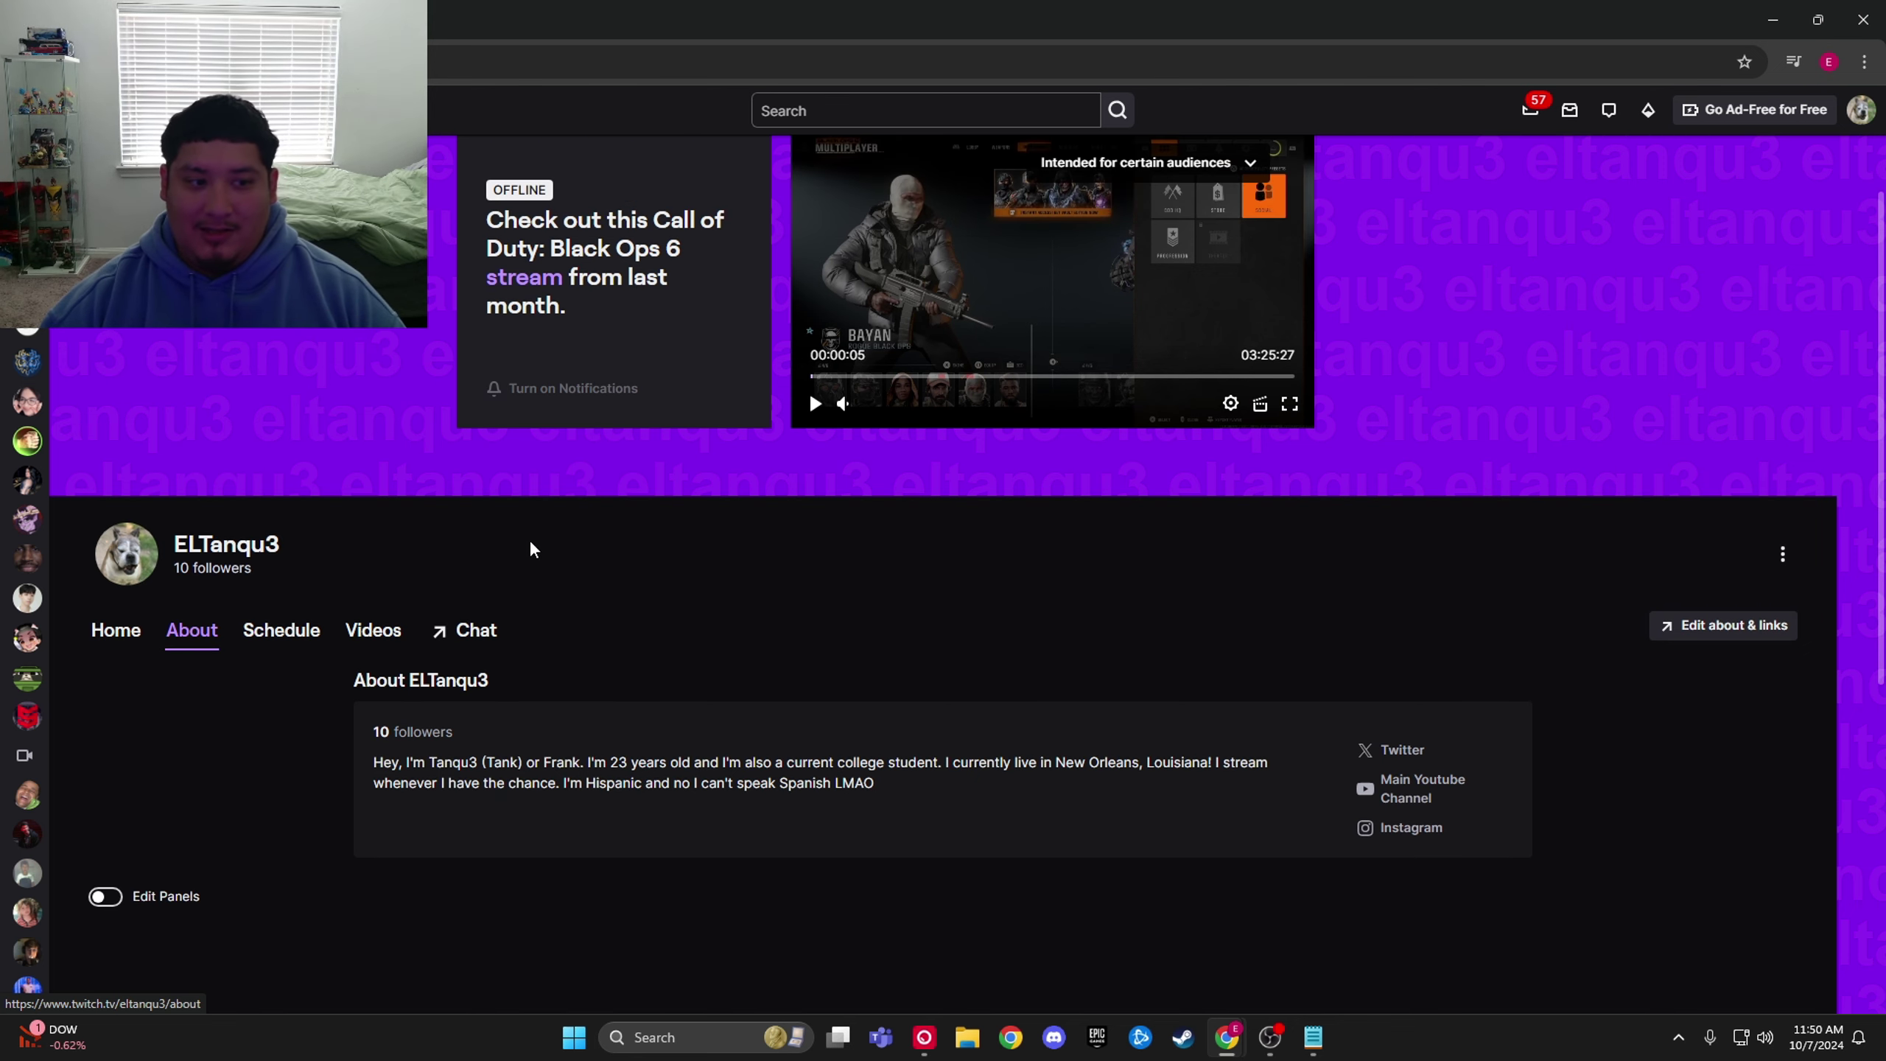
scroll(501, 582, up, 1)
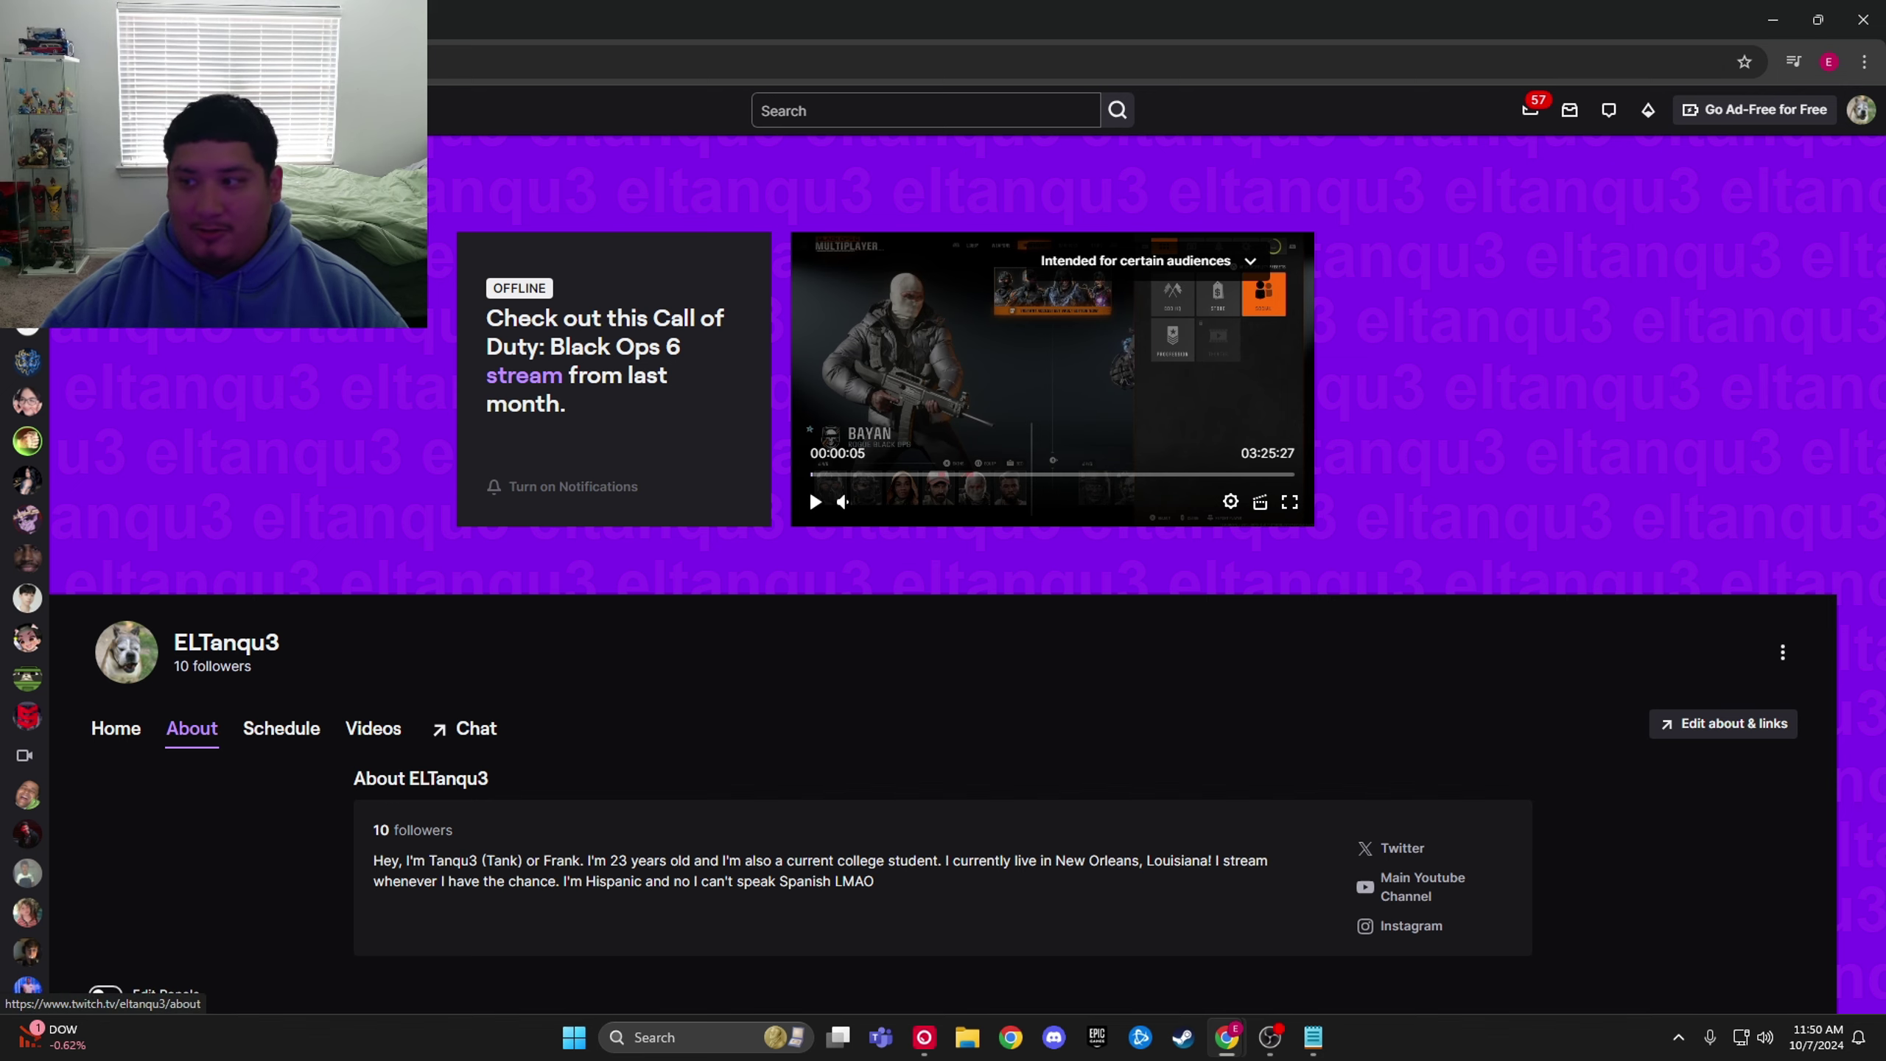
key(super+d)
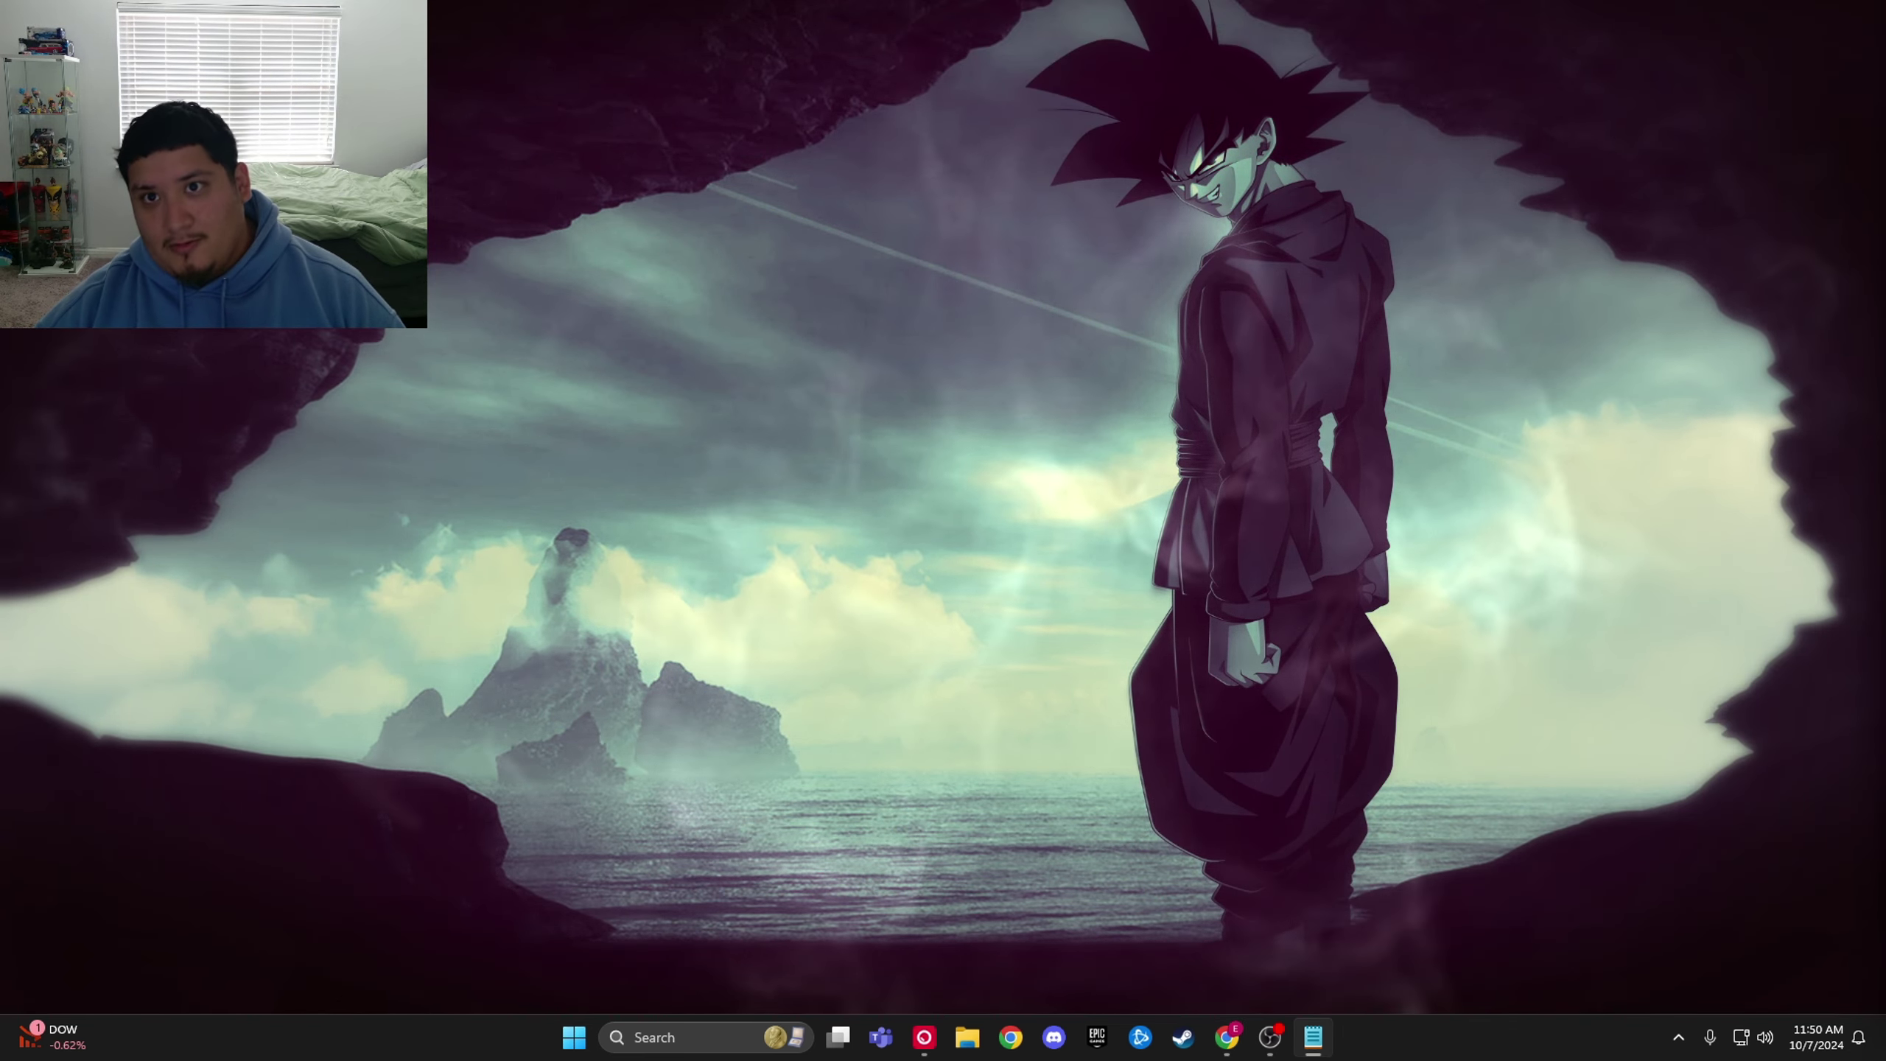
Step: Restore Chrome on the ELTanqu3 X profile, then switch over to the TikTok profile
click(1227, 1037)
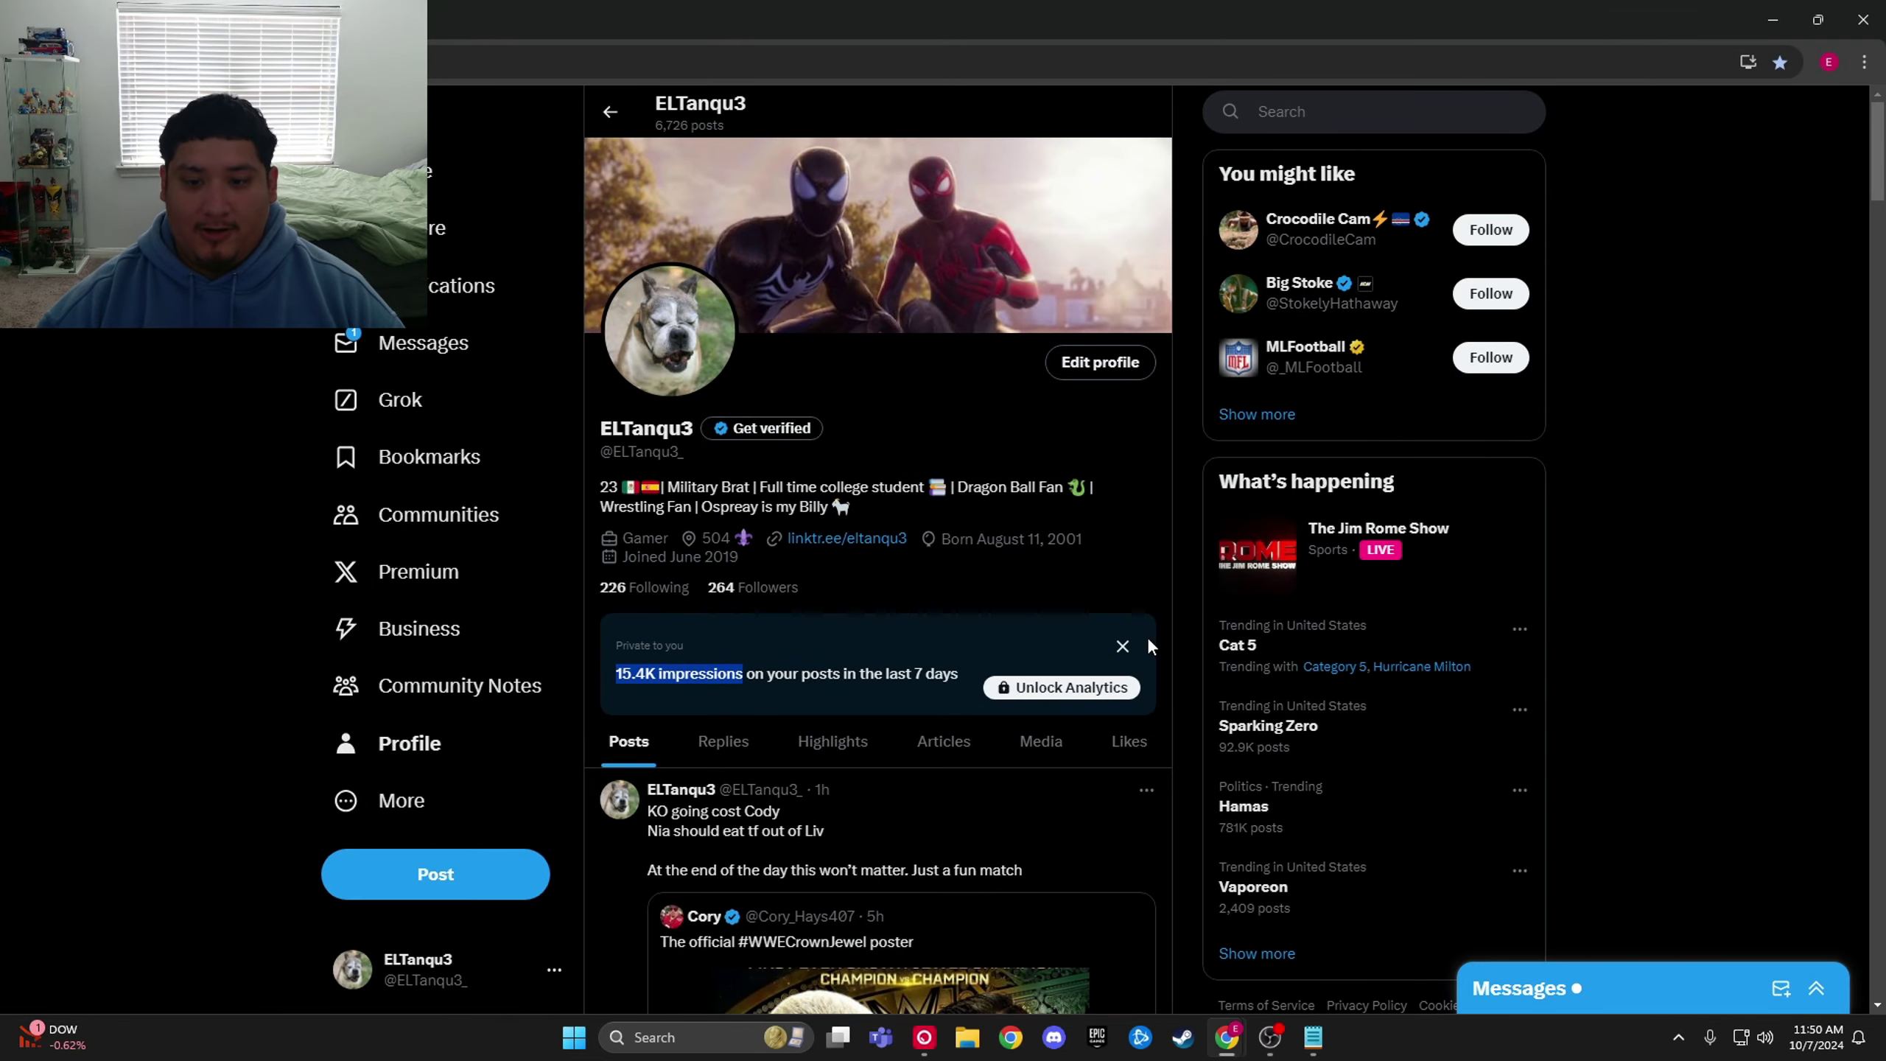
scroll(1342, 746, down, 3)
scroll(1144, 825, up, 3)
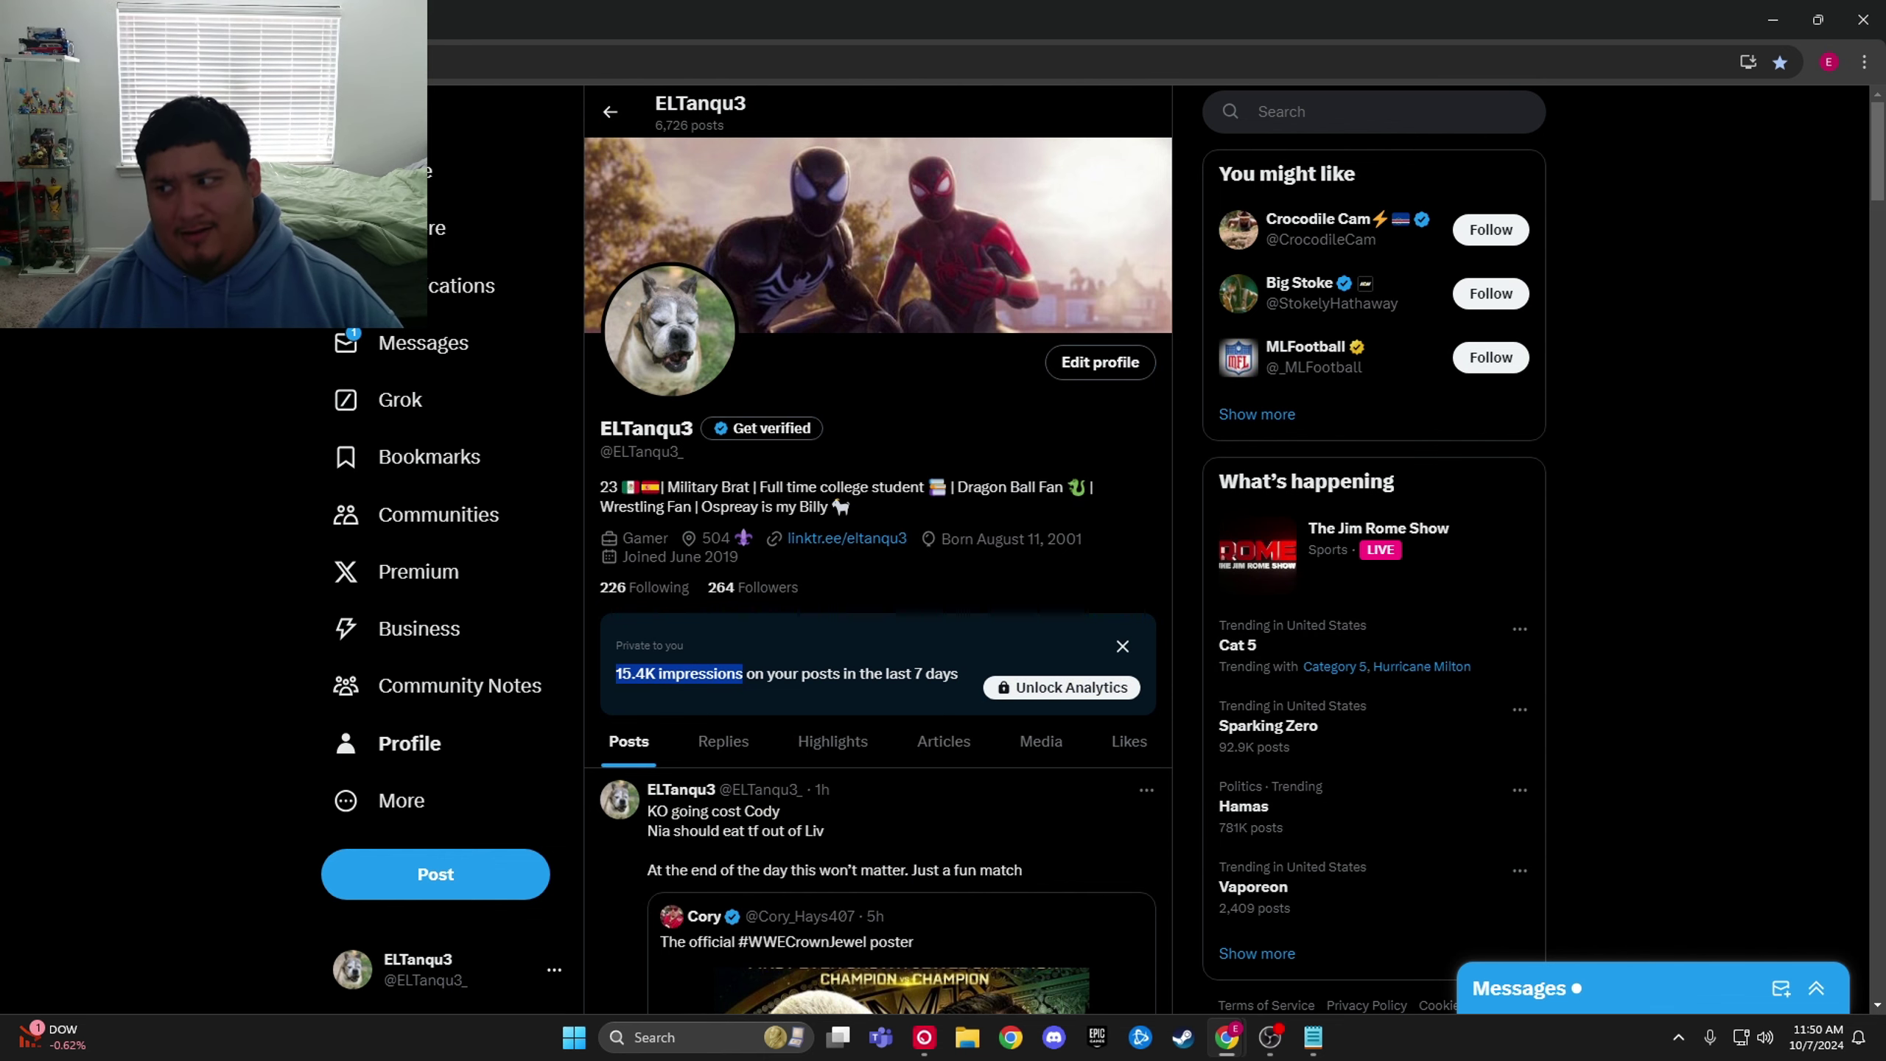
scroll(640, 812, down, 1)
scroll(639, 812, down, 3)
scroll(615, 905, down, 4)
scroll(679, 798, up, 5)
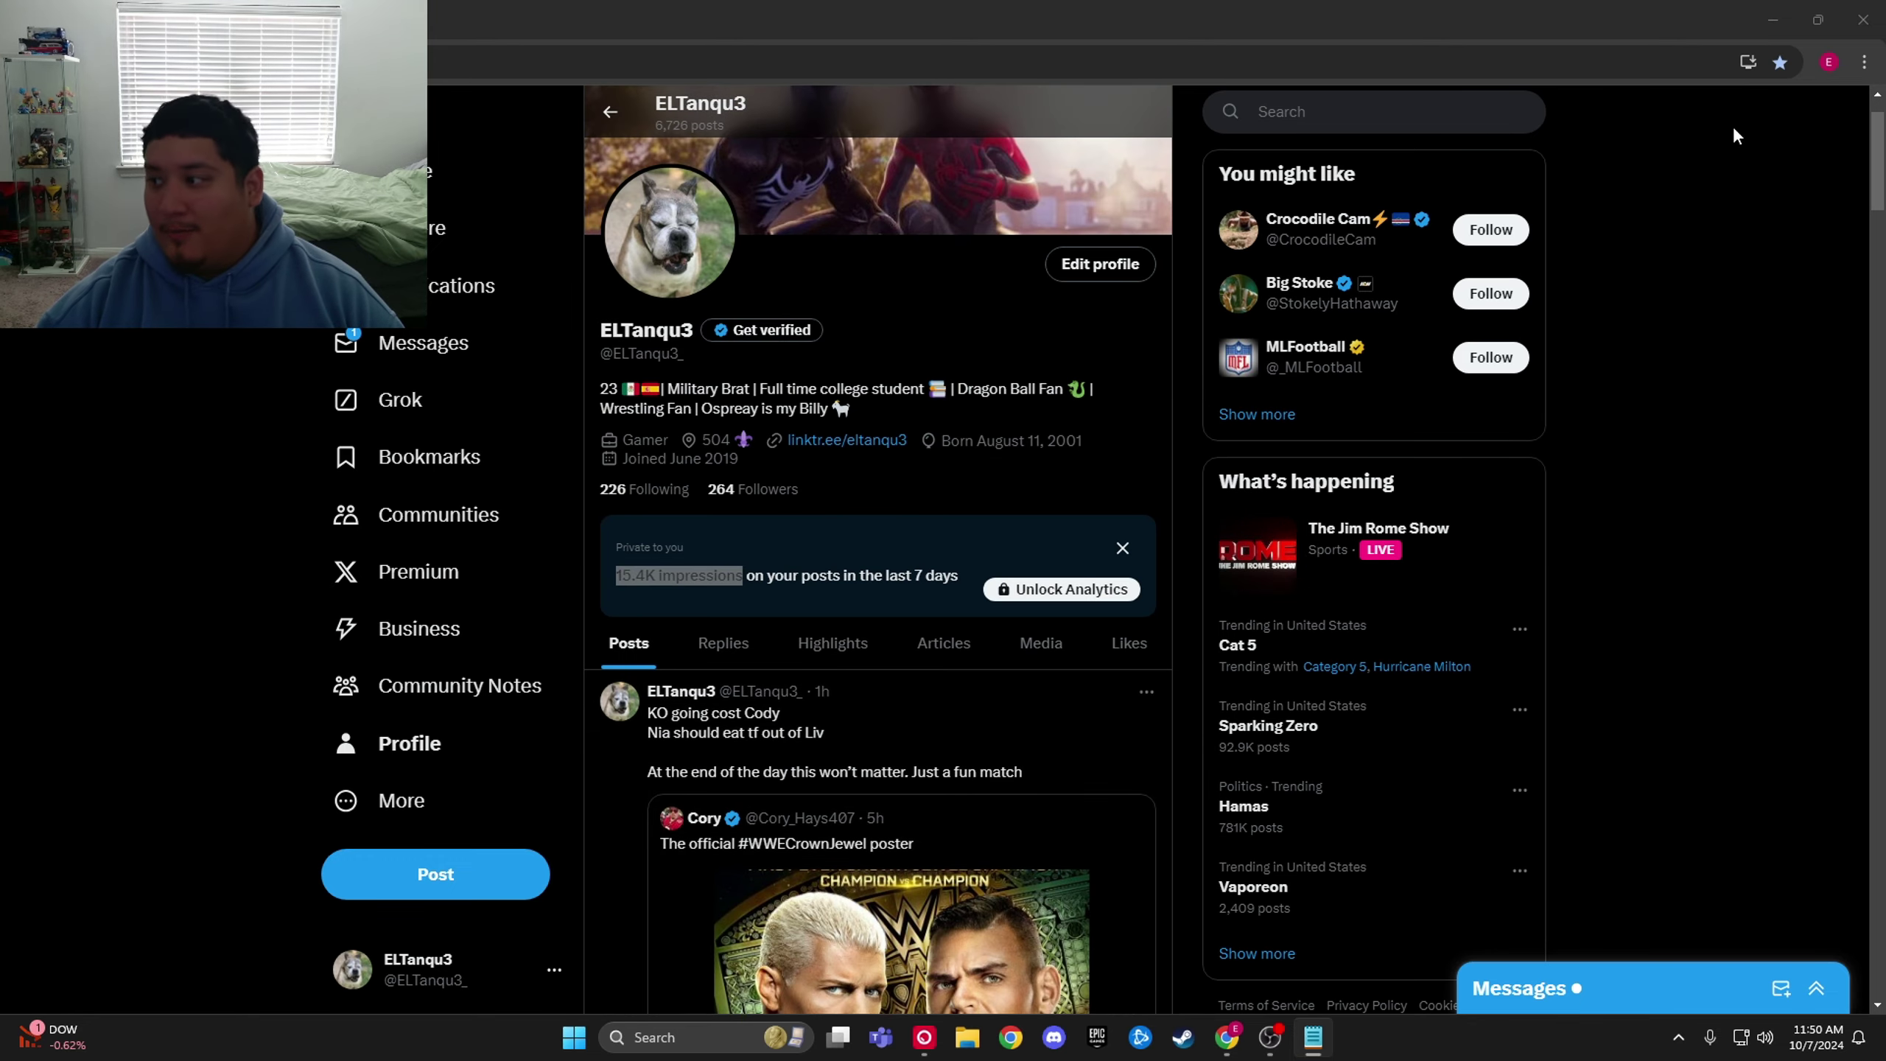
key(alt+Tab)
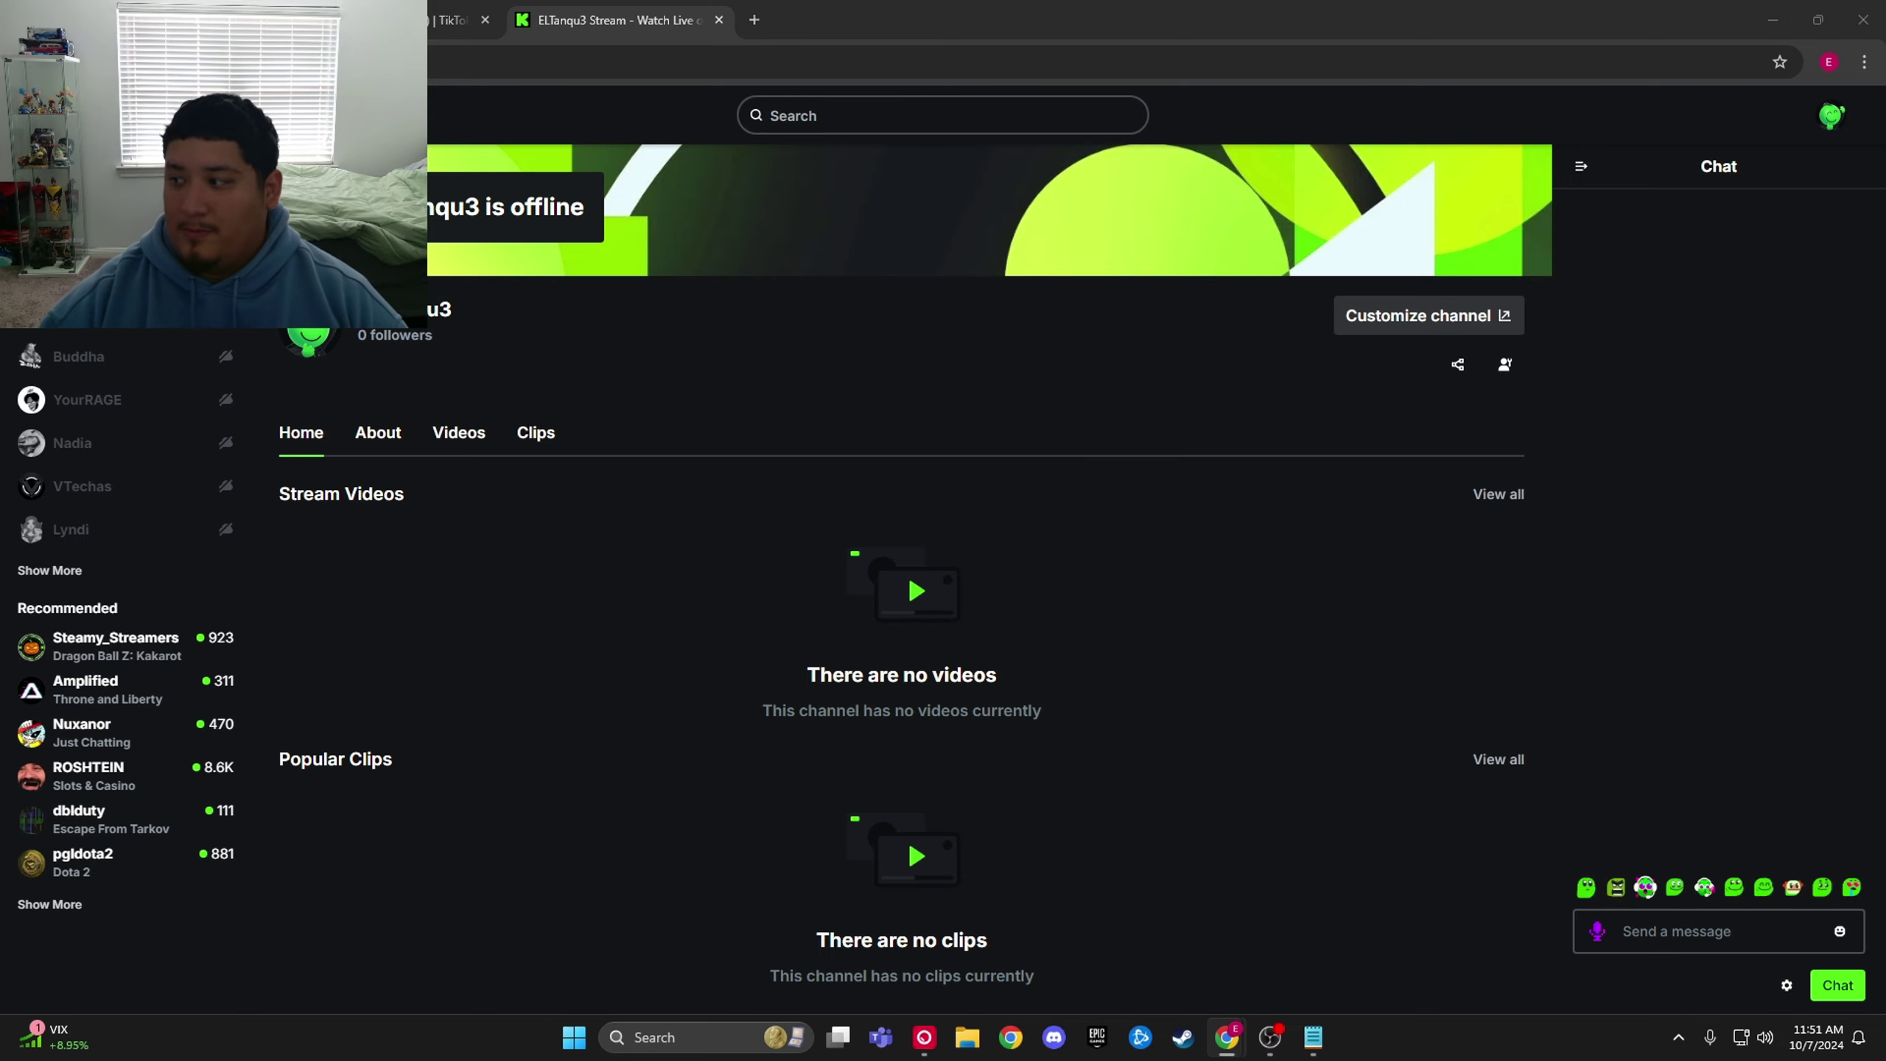
drag(1872, 494, 702, 23)
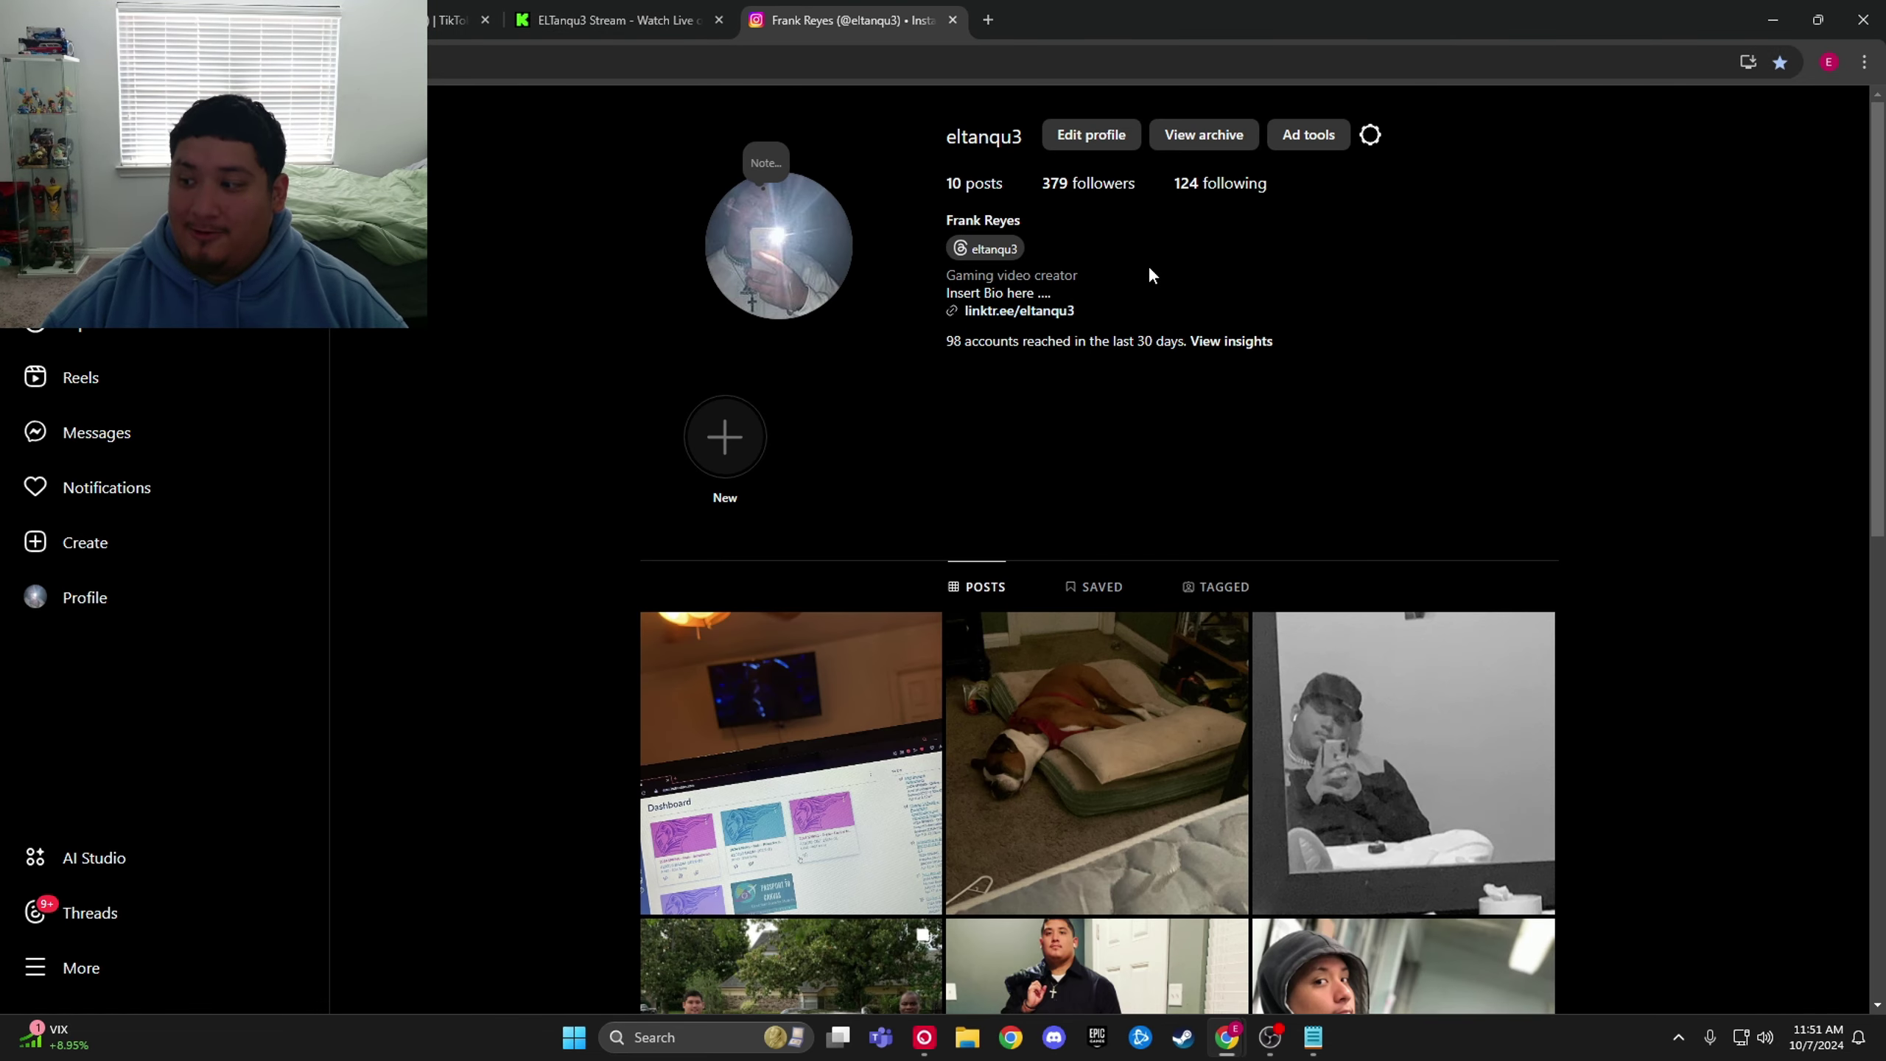
scroll(921, 345, down, 3)
scroll(920, 346, up, 3)
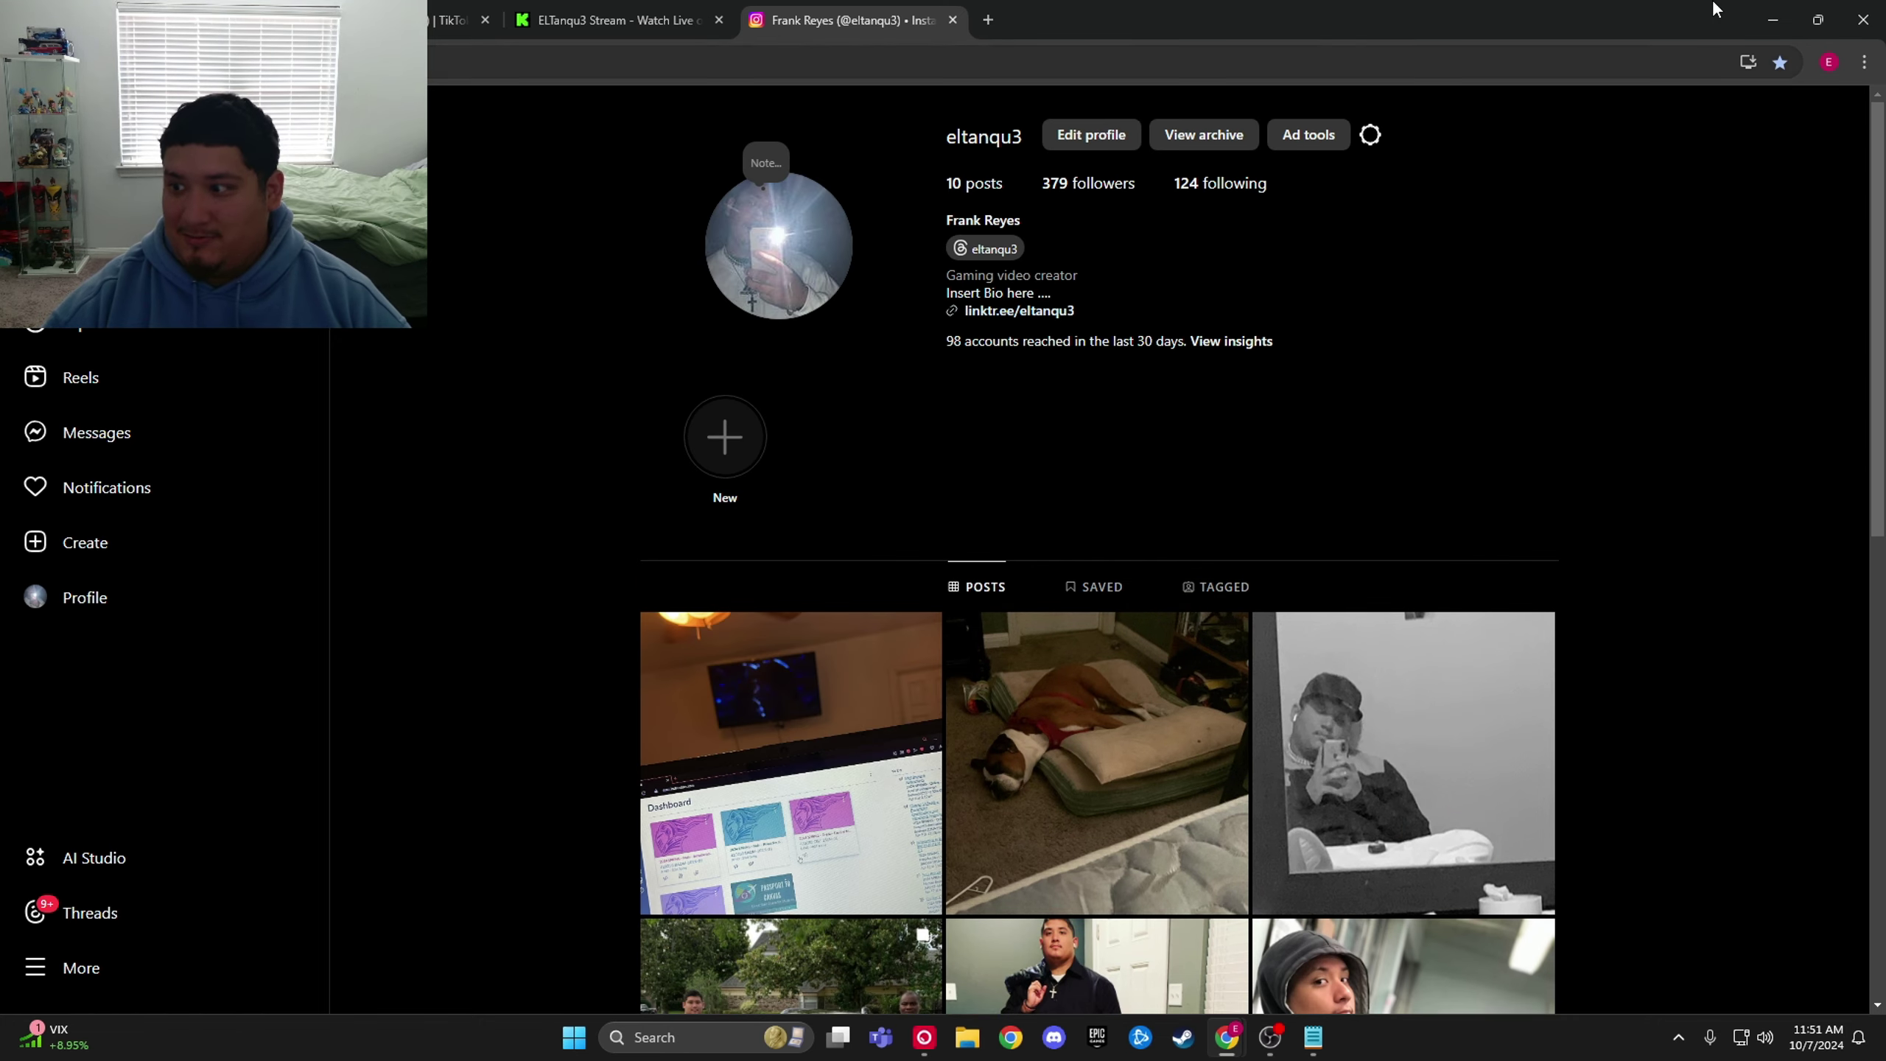
key(ctrl+shift+Tab)
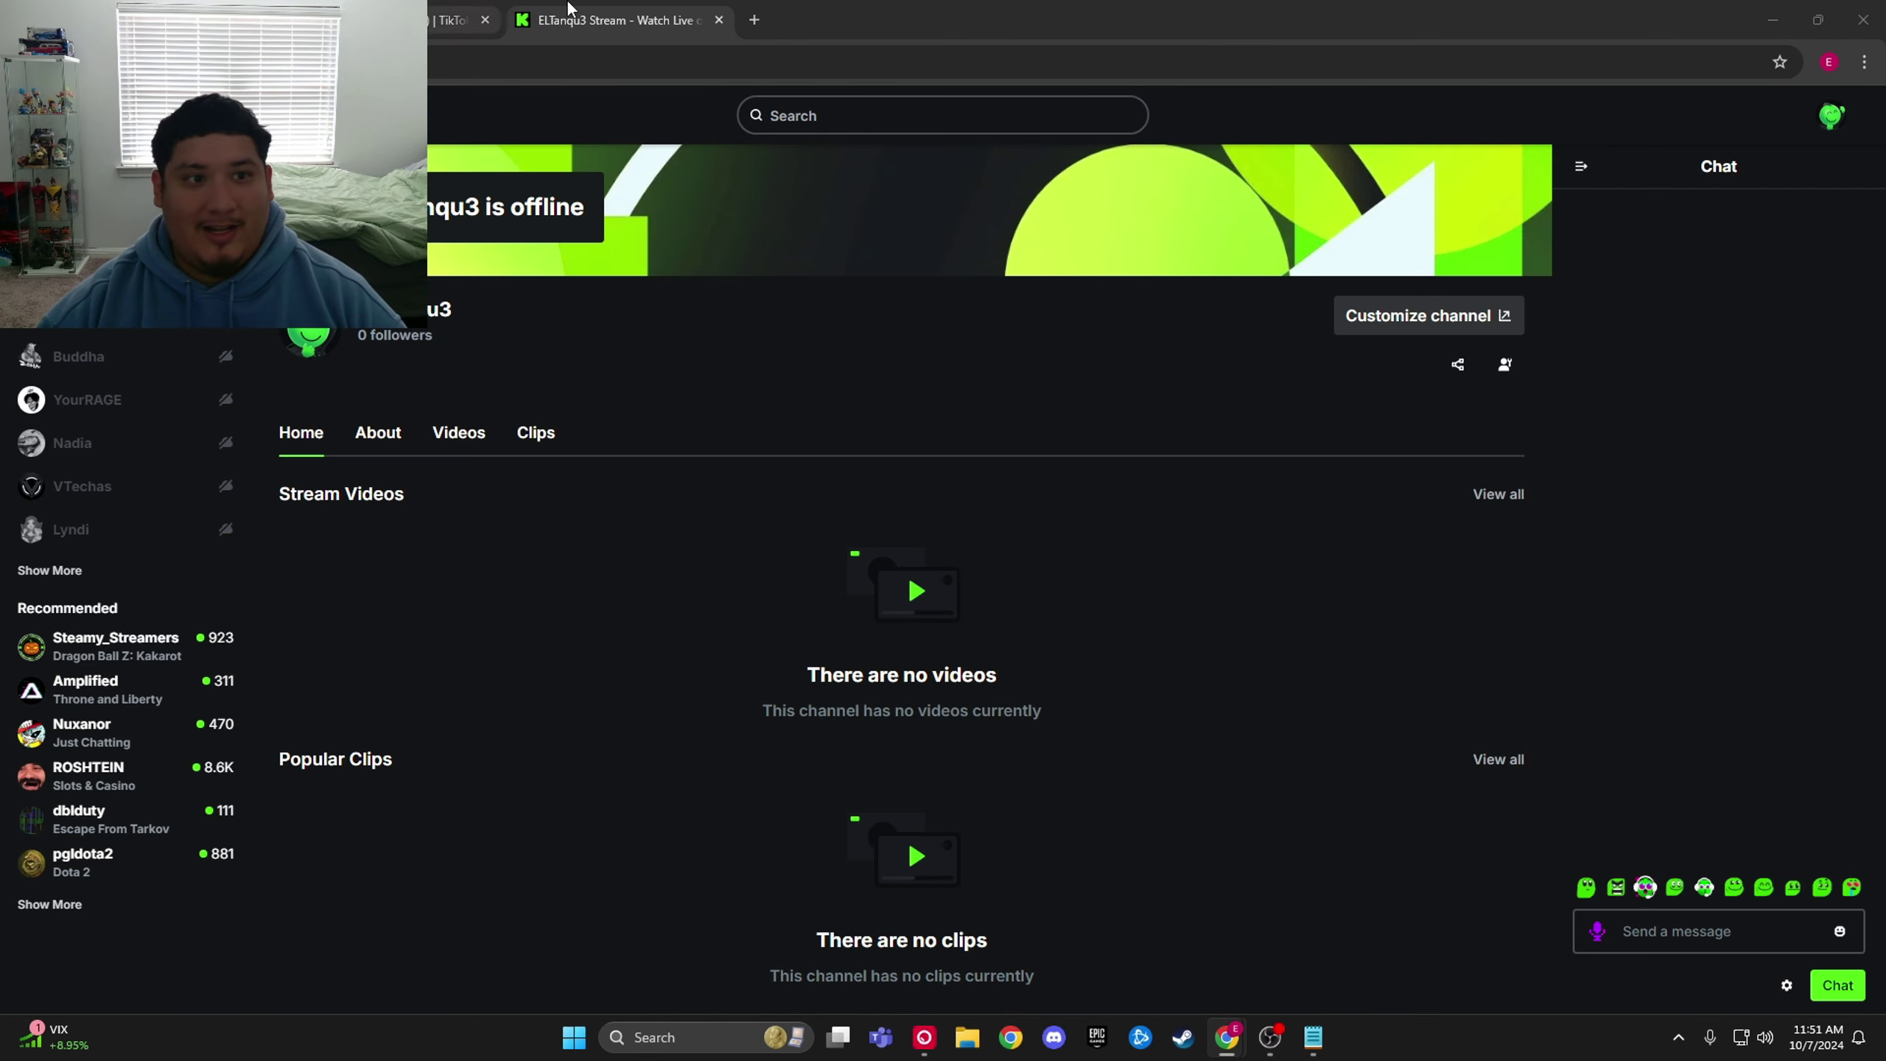
key(ctrl+shift+Tab)
key(ctrl+shift+Tab)
key(super+d)
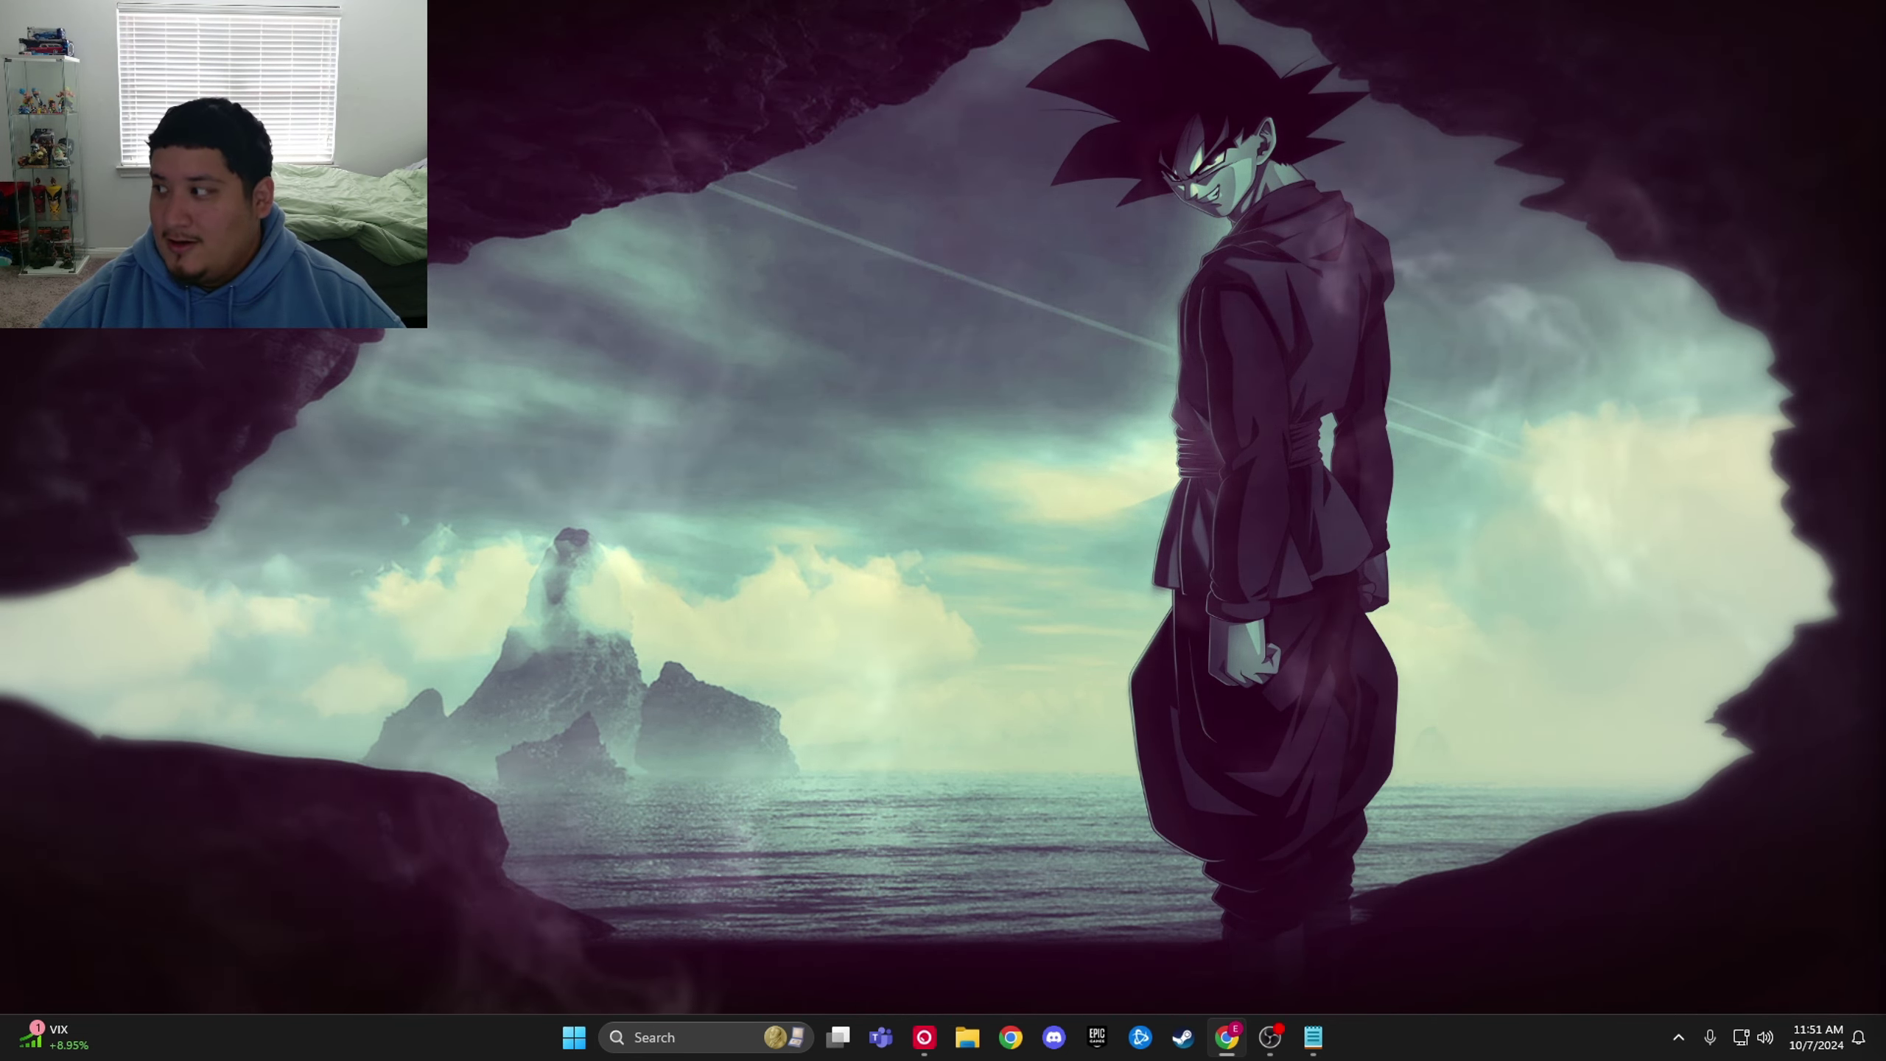
Step: Open a new maximized Chrome window, load YouTube, and choose View your channel
key(ctrl+n)
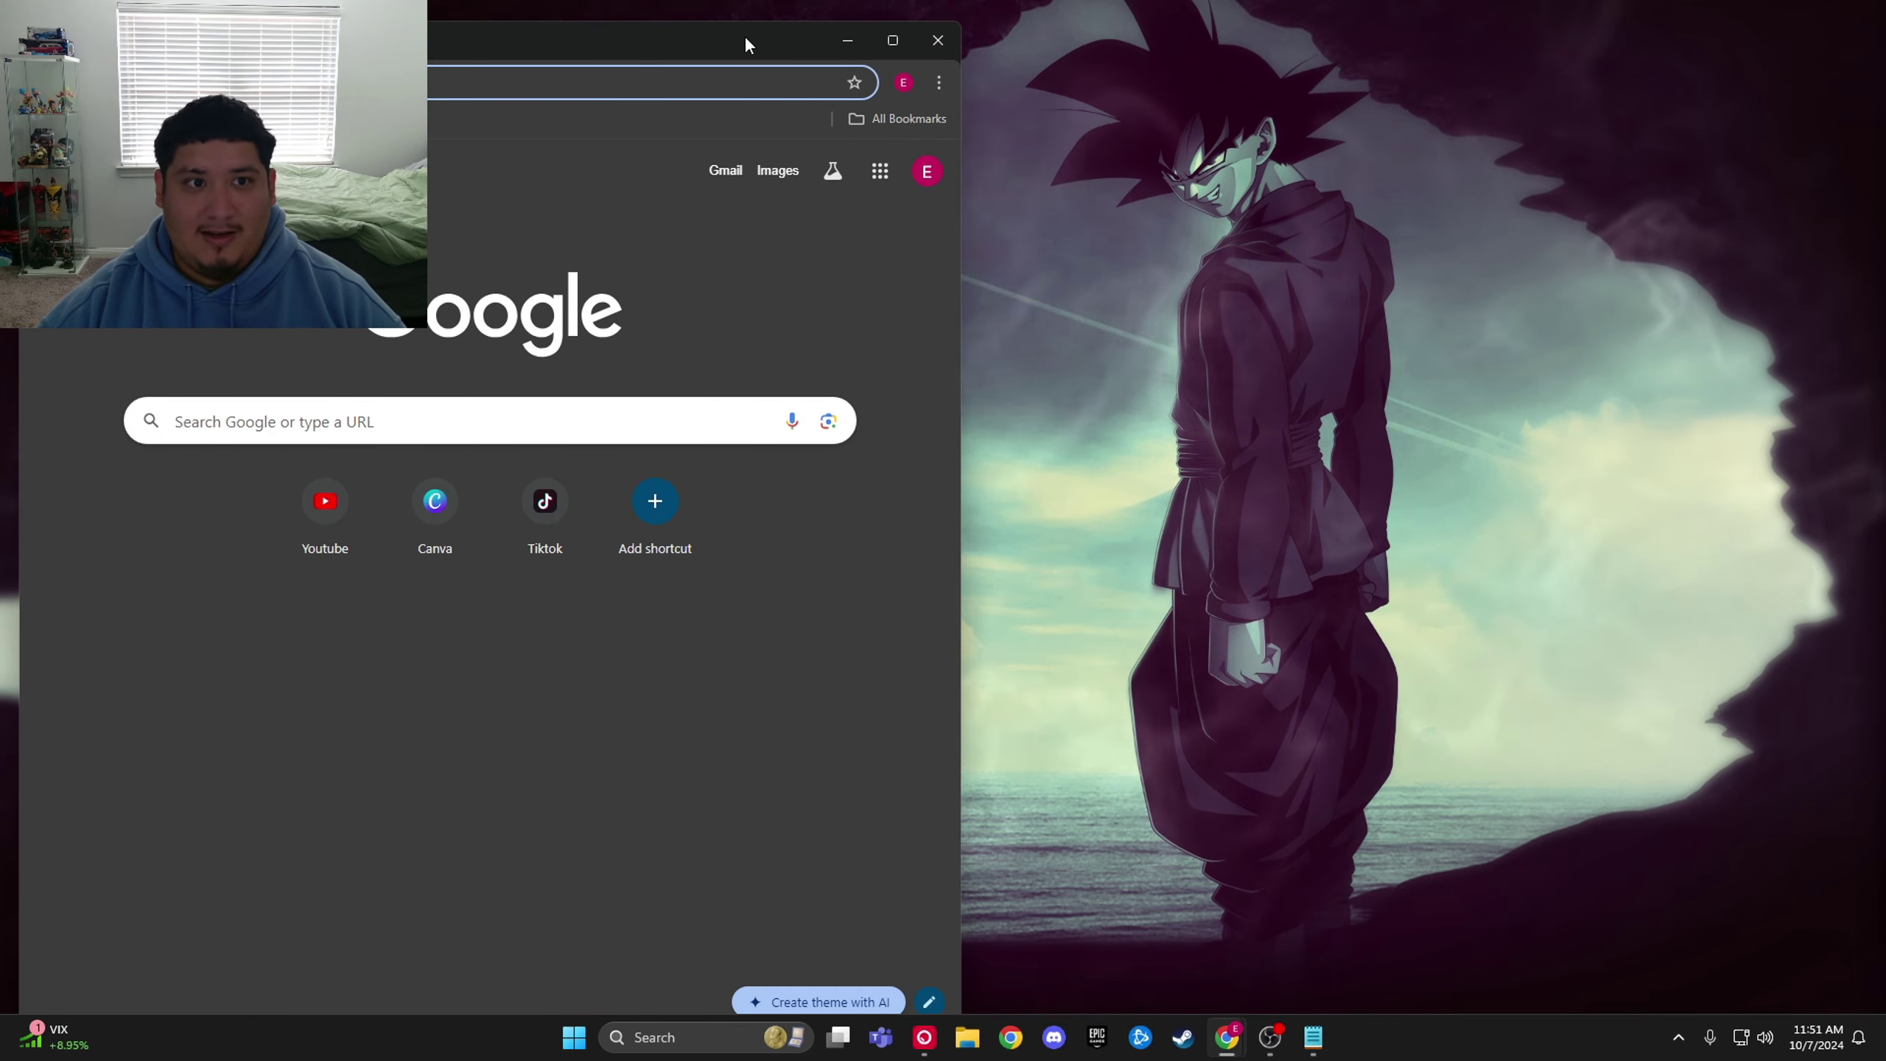
double_click(745, 35)
click(791, 502)
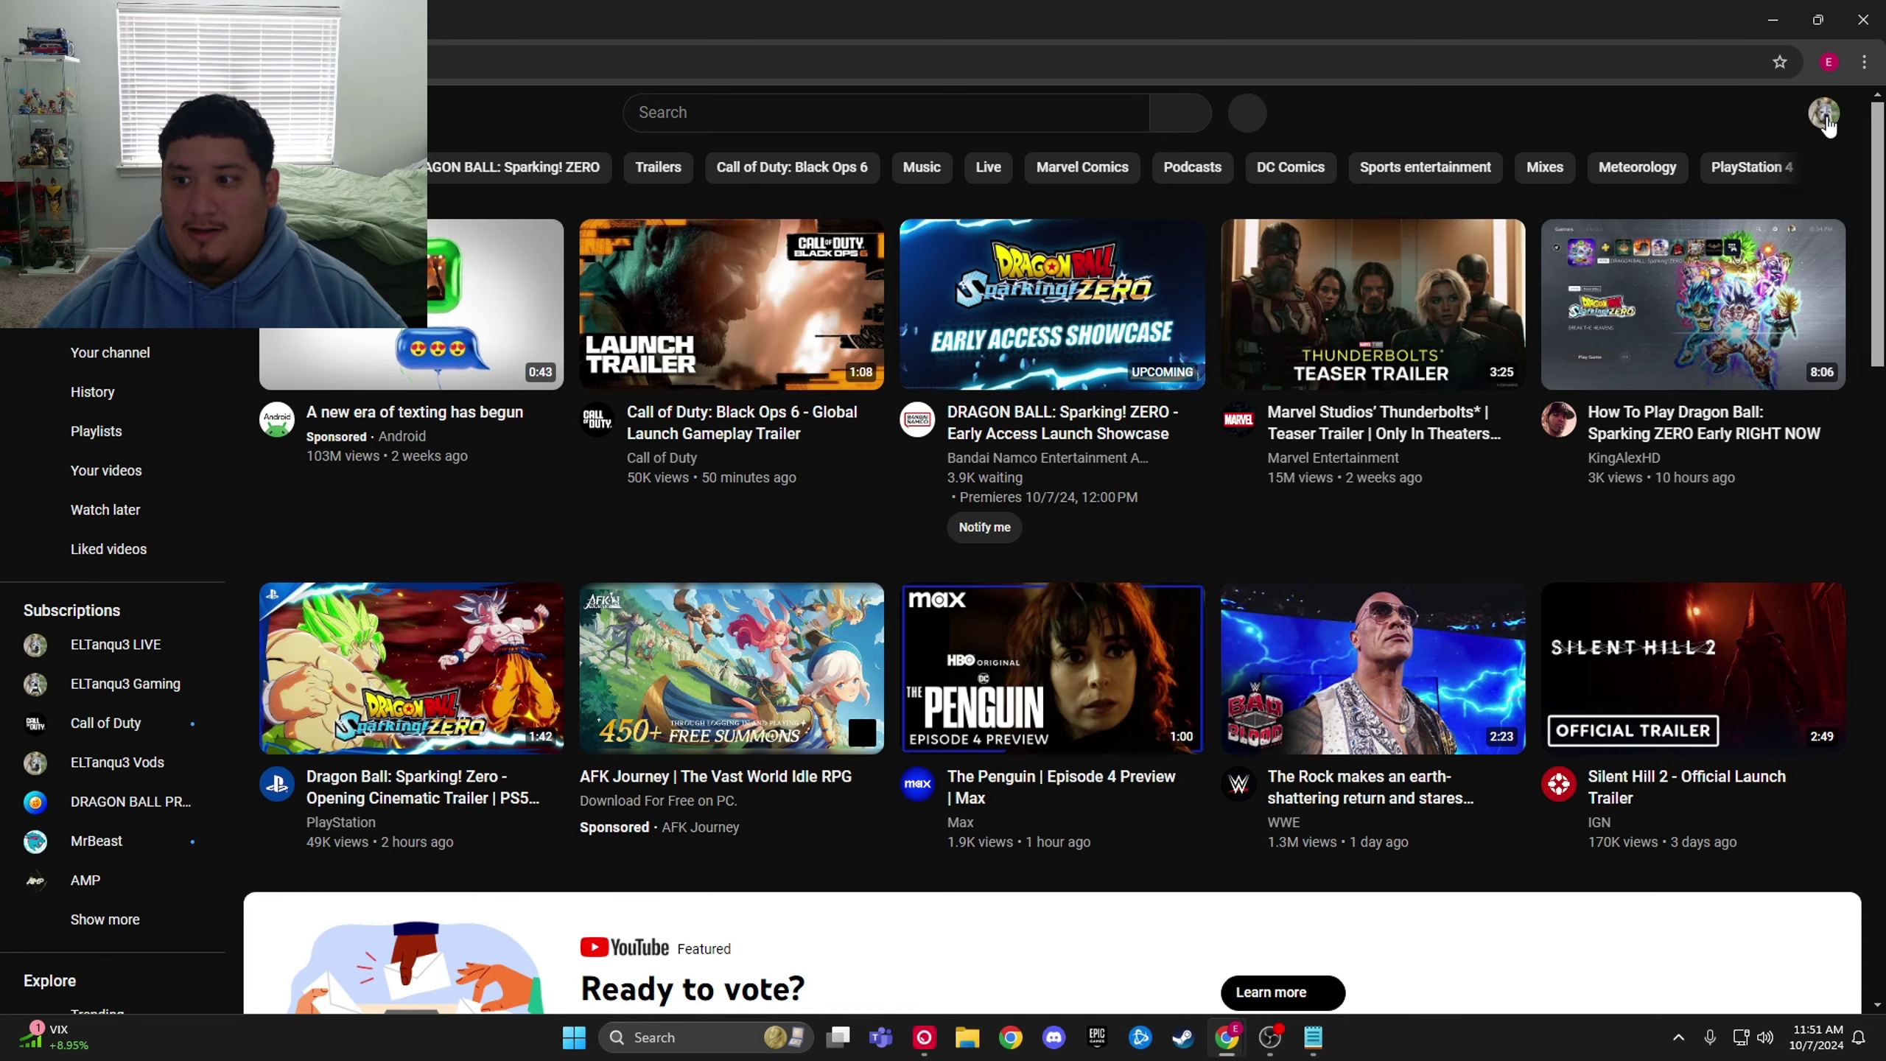
click(1824, 113)
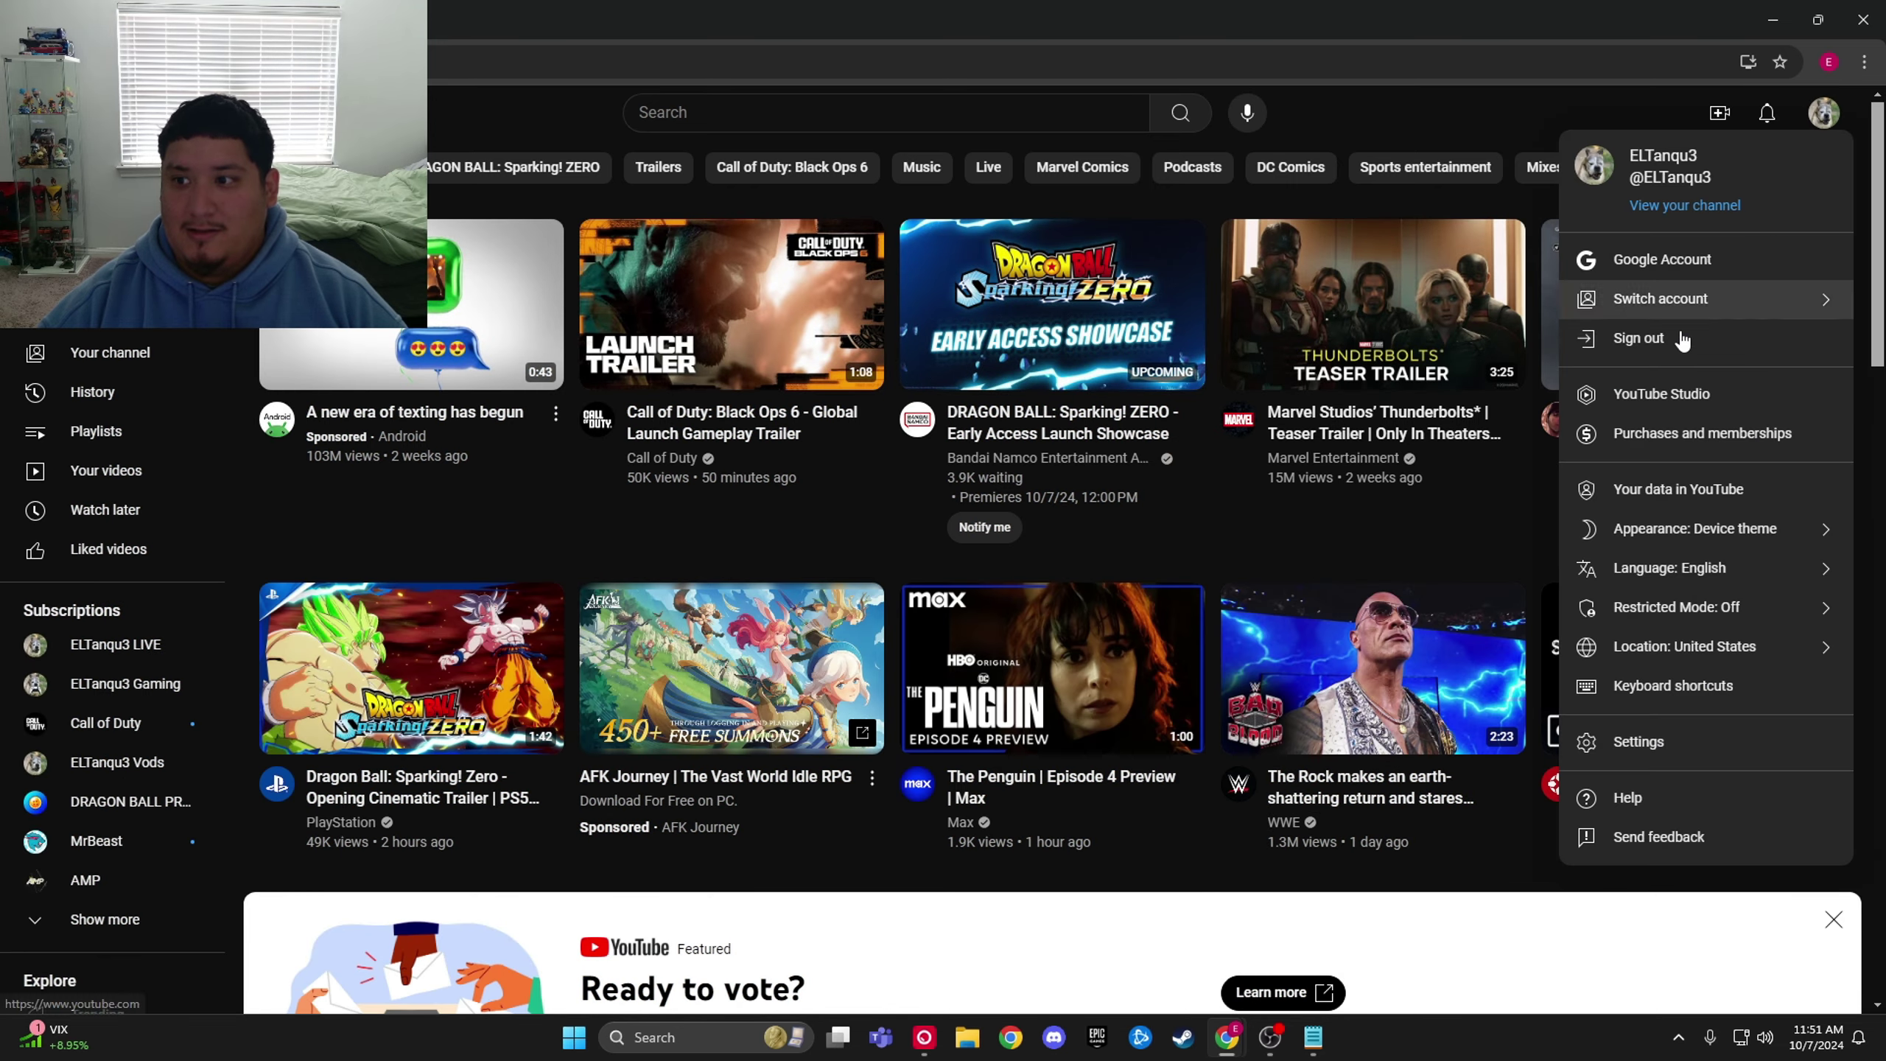
click(1685, 207)
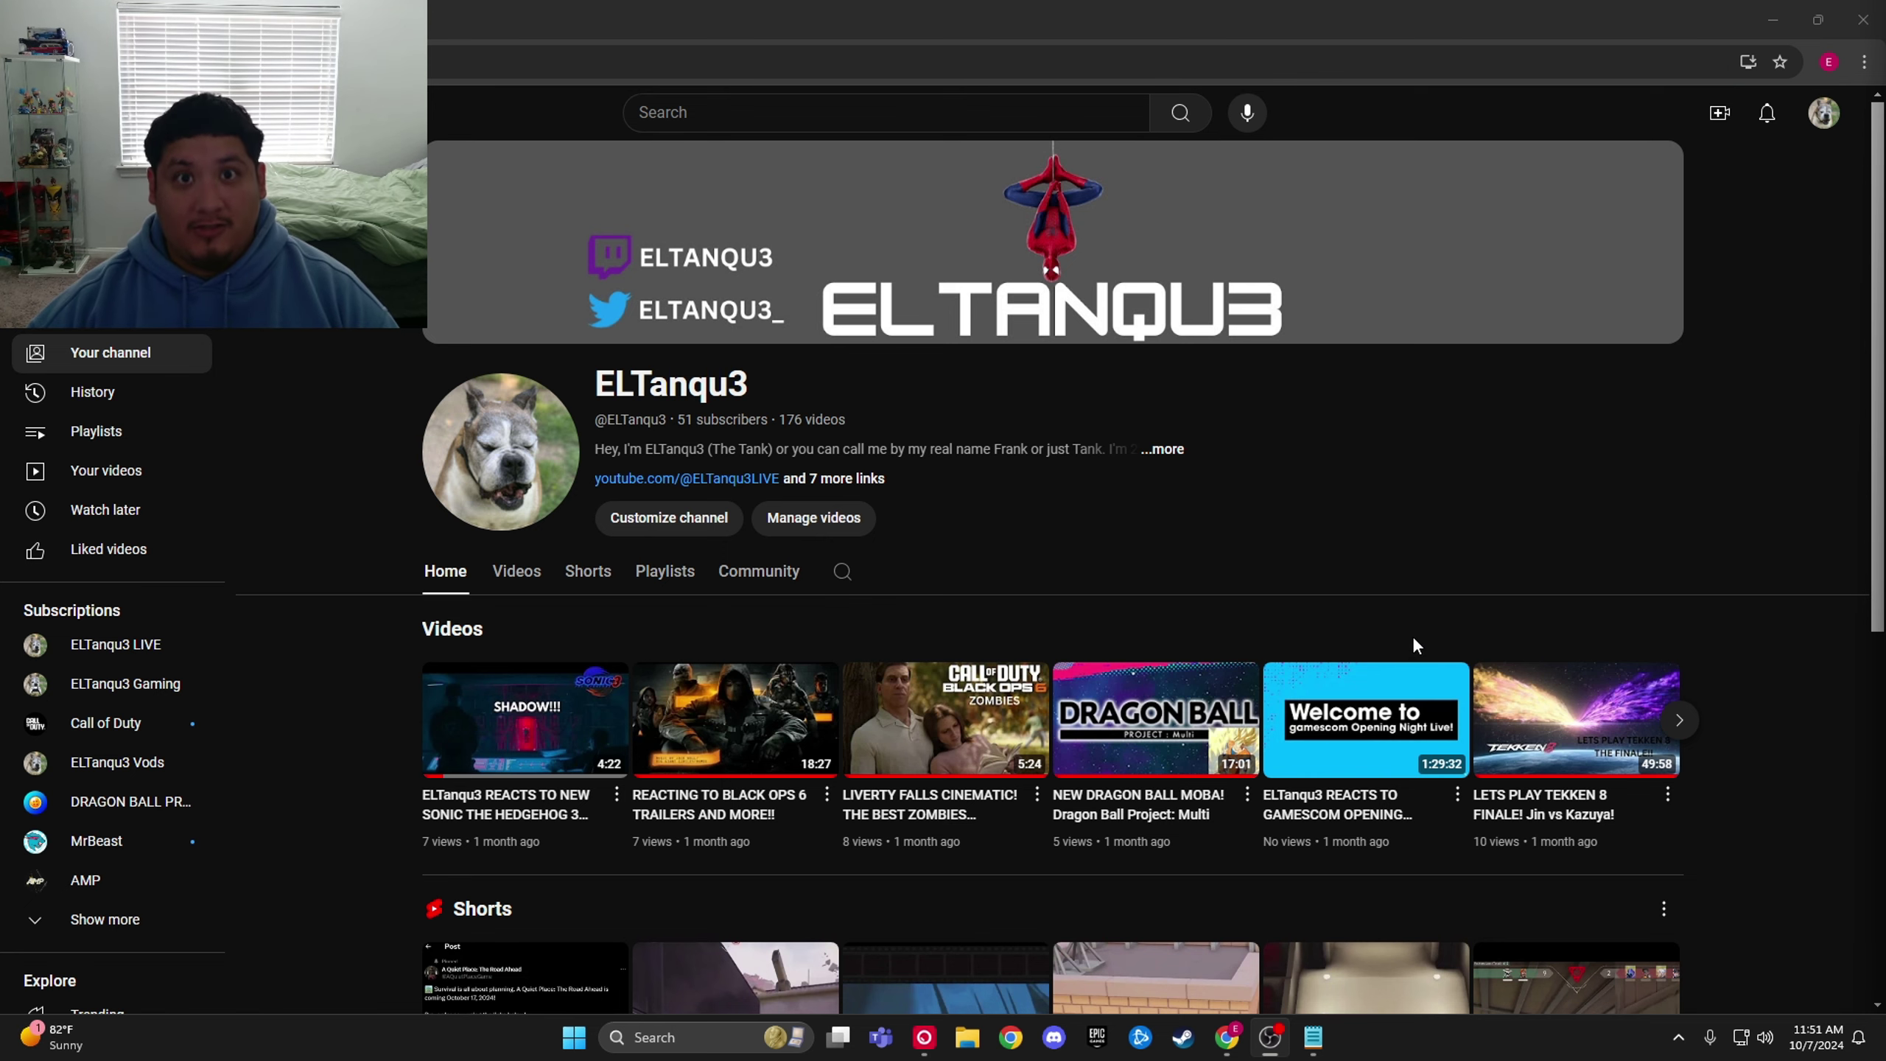
click(520, 573)
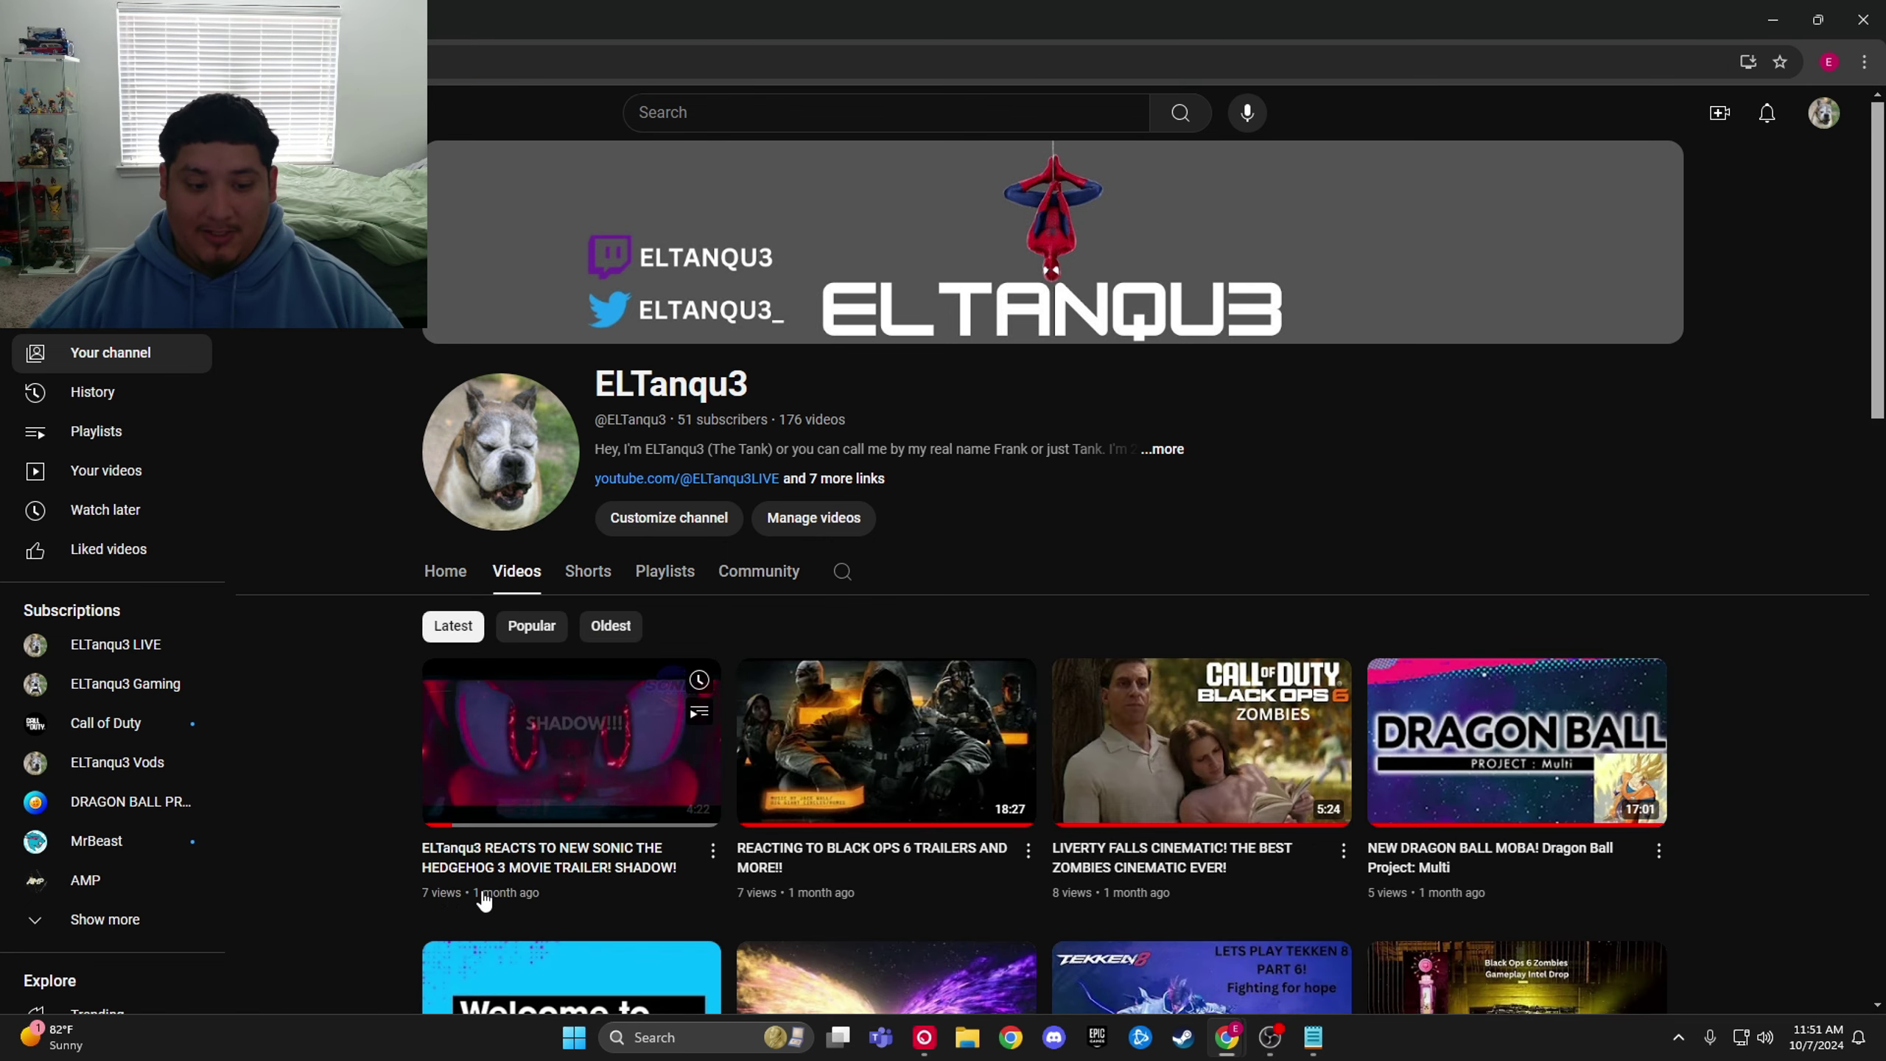
click(430, 578)
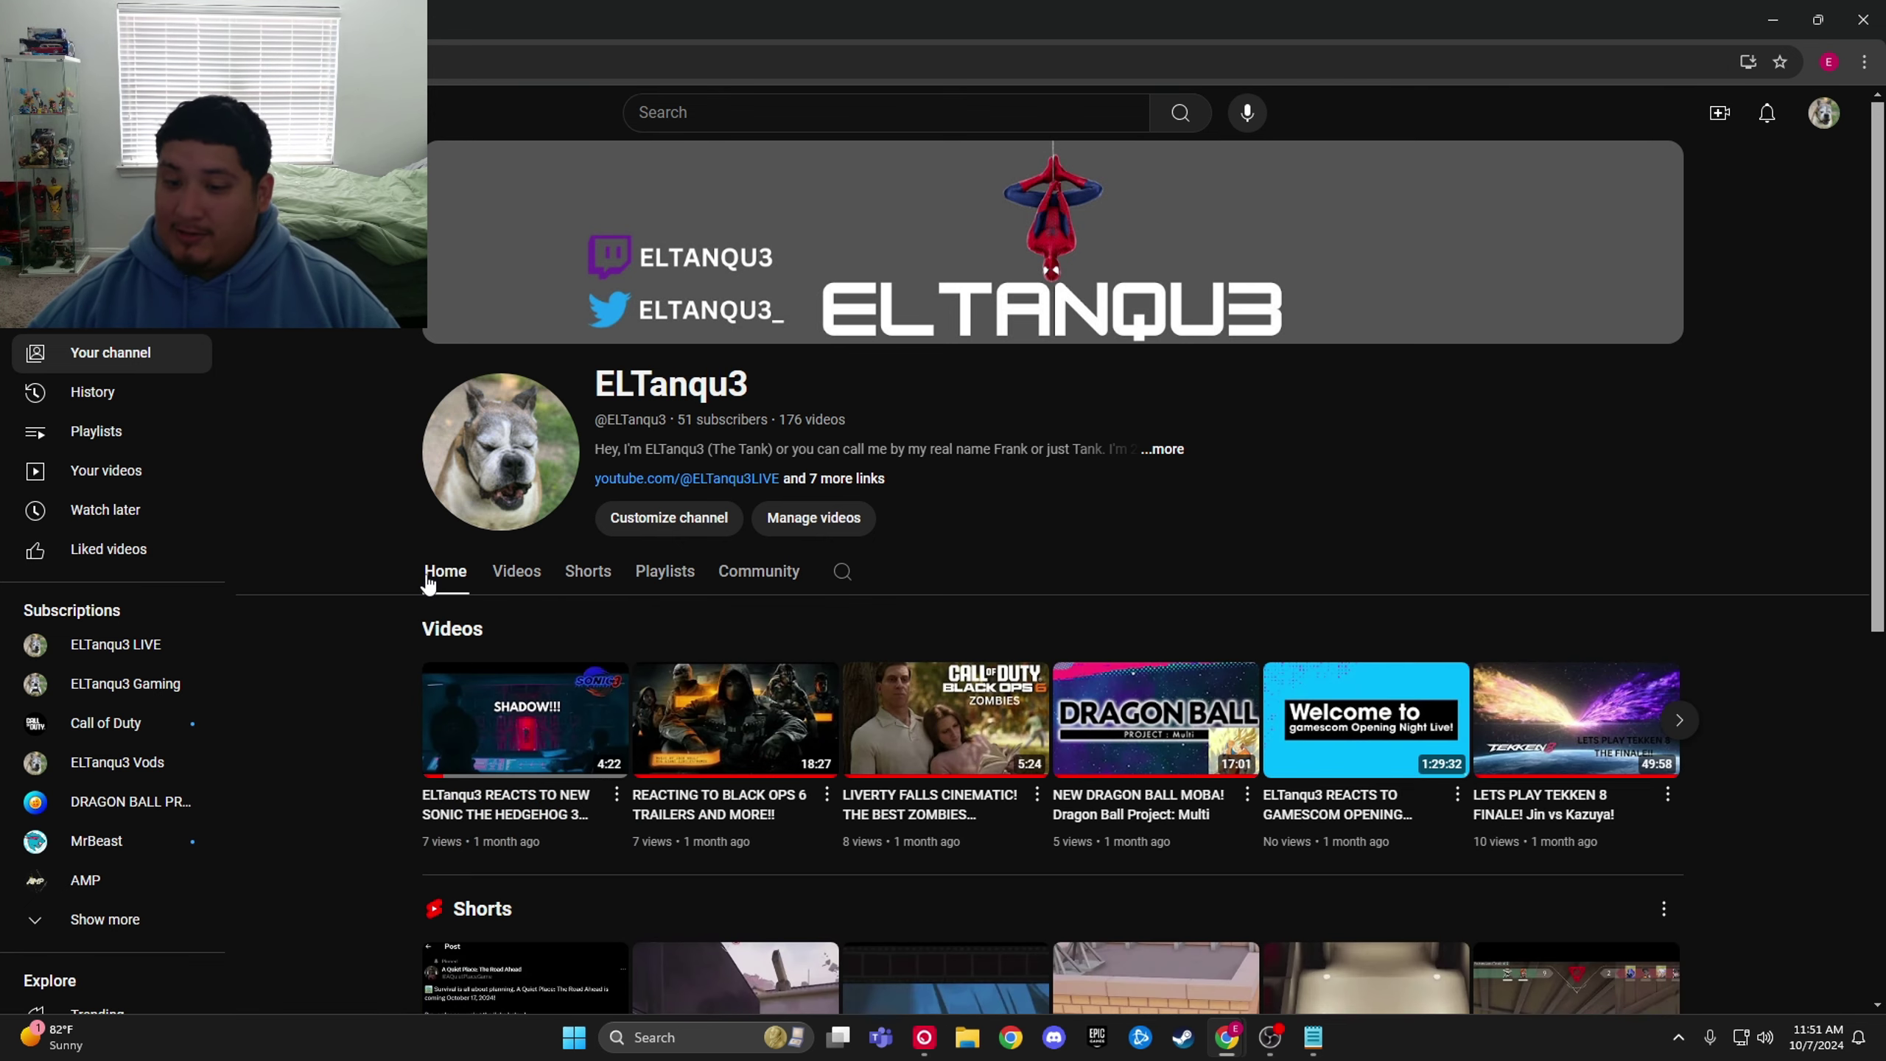